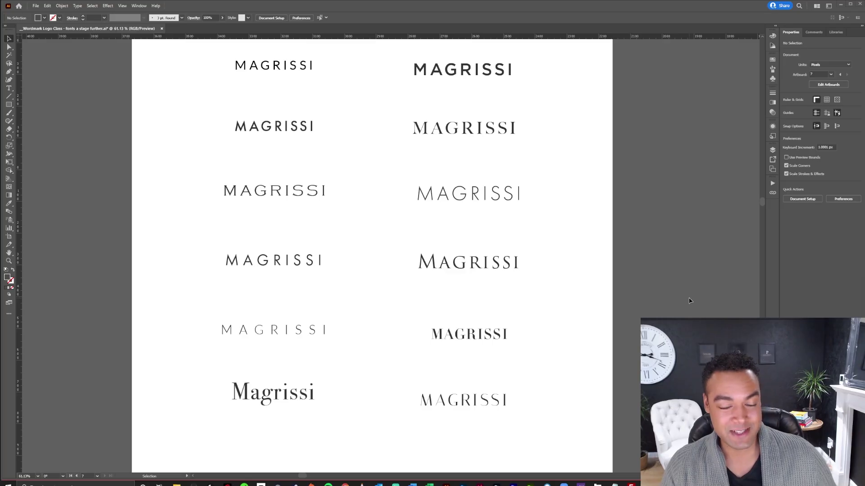
pyautogui.scroll(1, 557, 293)
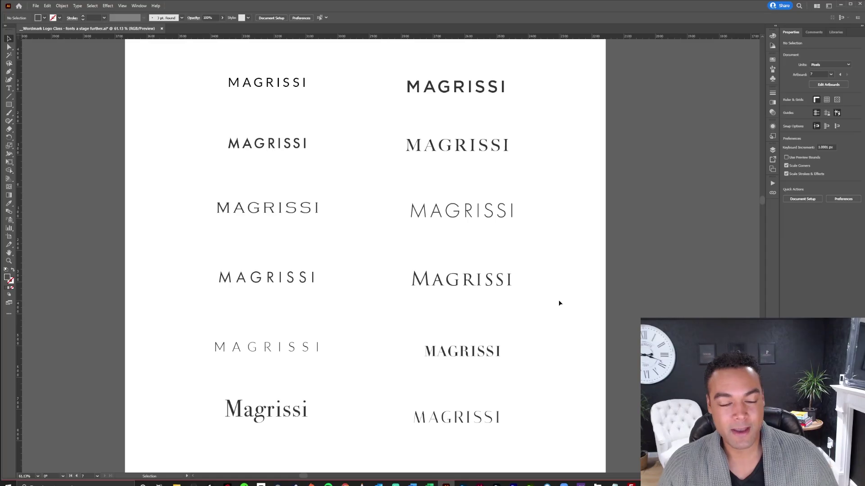
pyautogui.click(500, 279)
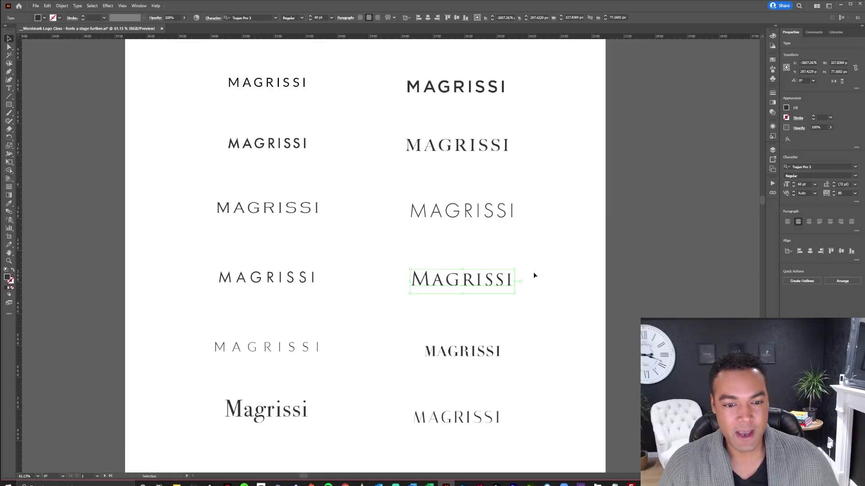
pyautogui.click(559, 269)
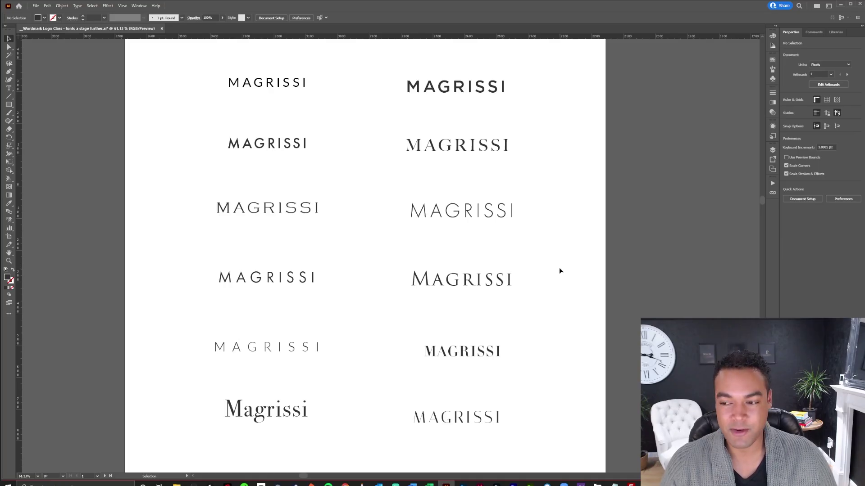
# Copy the widely spaced light MAGRISSI wordmark onto the blank artboard and enlarge it to about 118 pt.
pyautogui.click(268, 347)
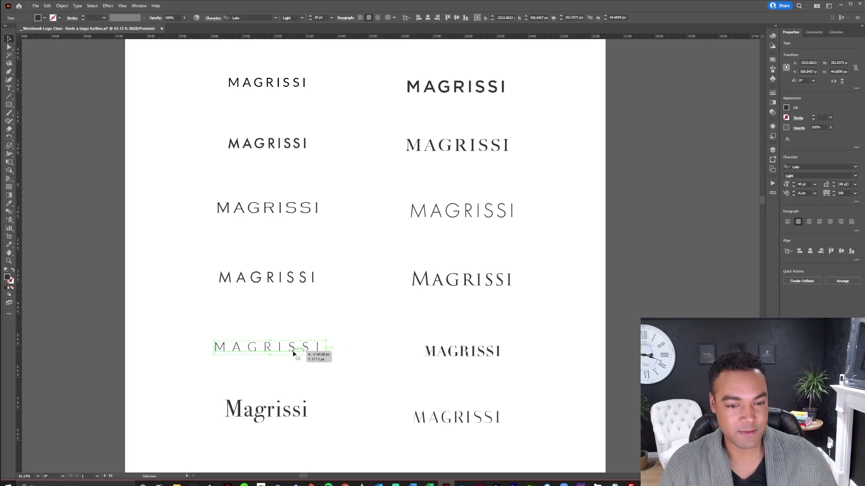
pyautogui.press('space')
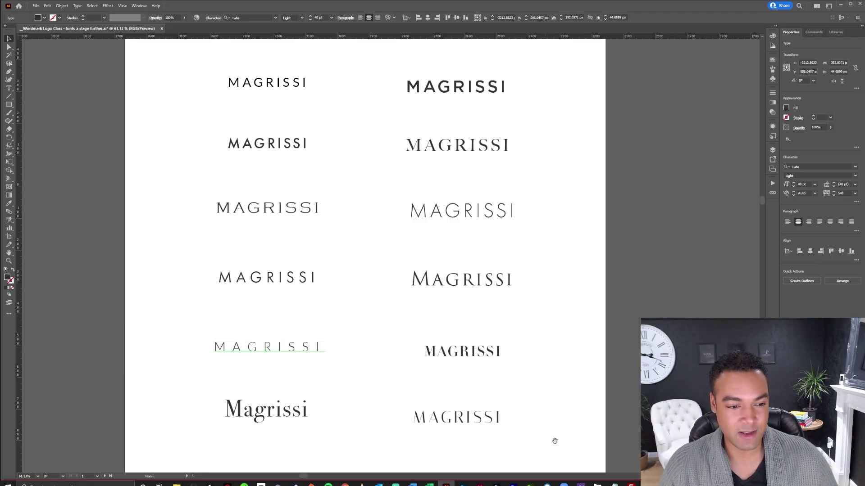
pyautogui.moveTo(606, 443); pyautogui.dragTo(436, 208)
pyautogui.hotkey('ctrl', 'v')
pyautogui.moveTo(440, 243); pyautogui.dragTo(550, 240)
pyautogui.moveTo(459, 257); pyautogui.dragTo(480, 257)
pyautogui.click(515, 188)
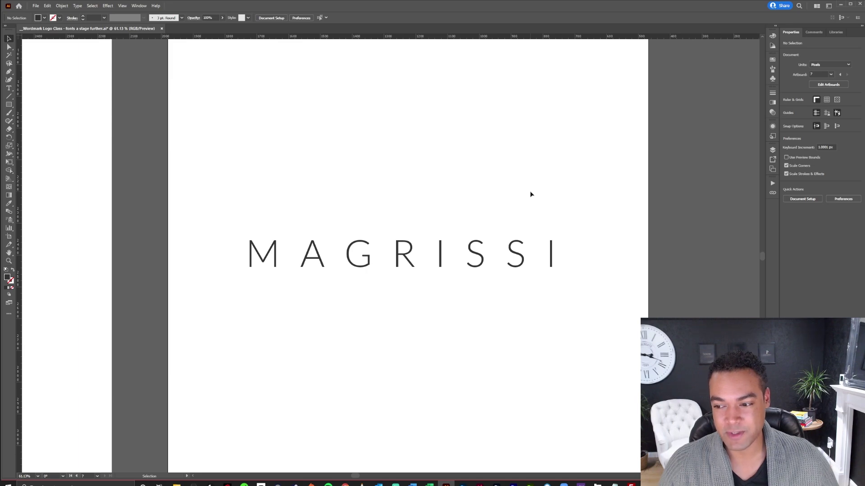
# Turn off All Caps on the enlarged wordmark and replace its capital M with a lowercase m.
pyautogui.click(449, 247)
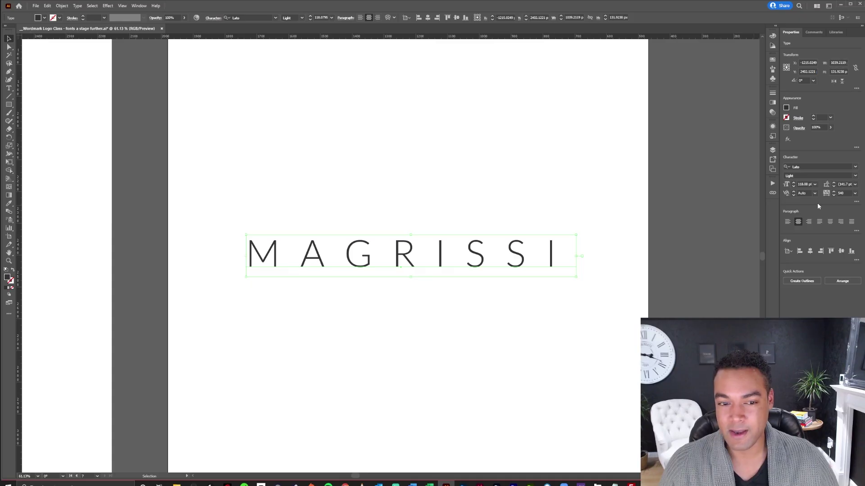
pyautogui.click(855, 202)
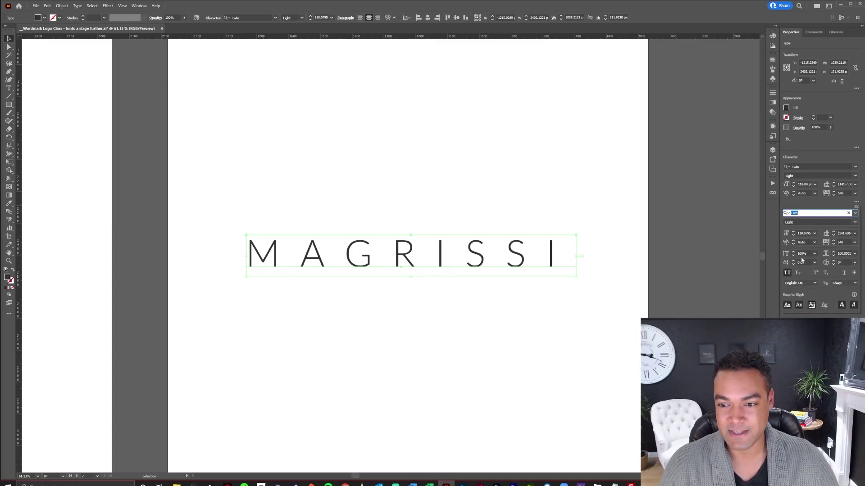
pyautogui.click(787, 273)
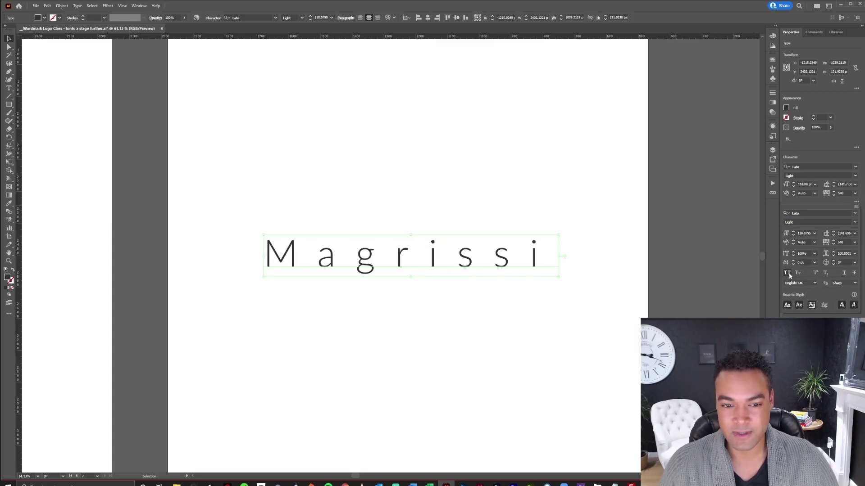
pyautogui.click(467, 196)
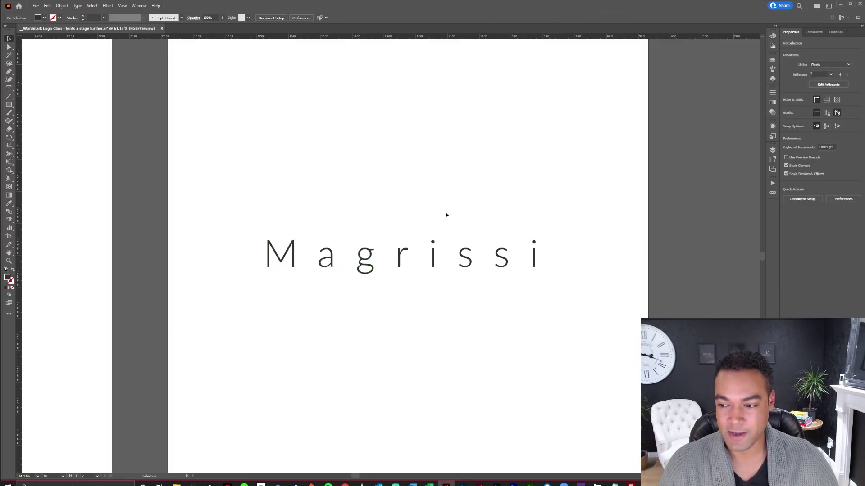
pyautogui.doubleClick(387, 251)
pyautogui.moveTo(318, 255); pyautogui.dragTo(243, 255)
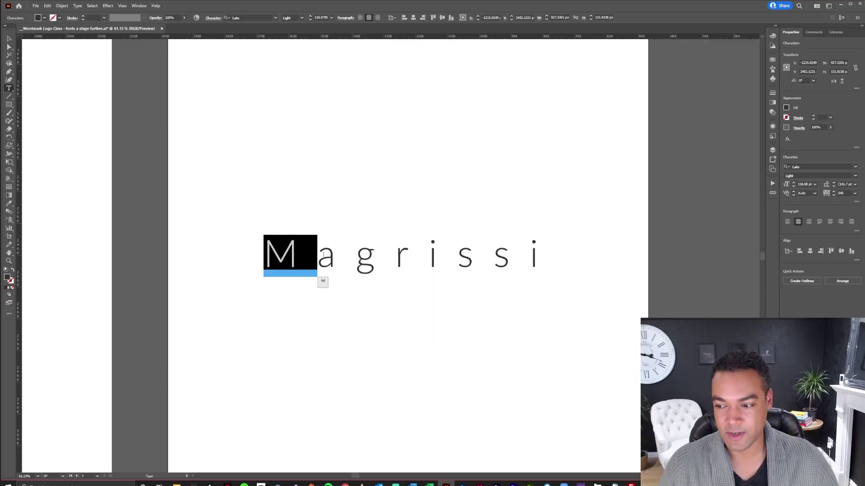
pyautogui.write('m')
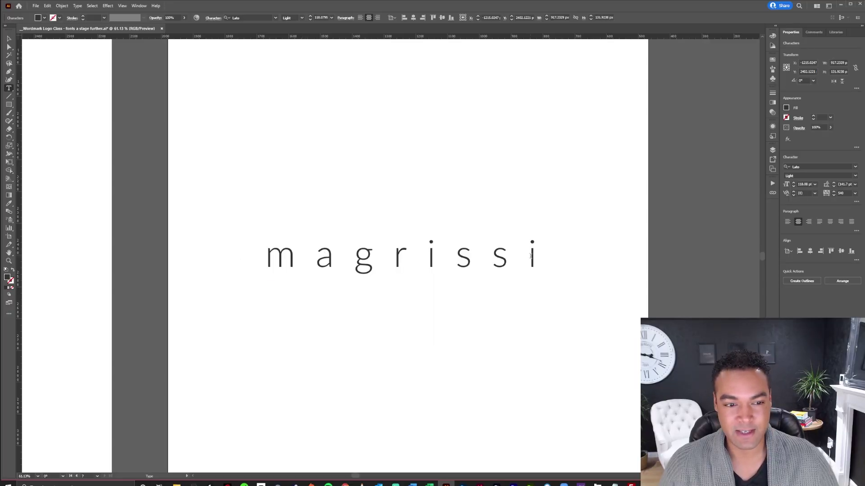
pyautogui.press('Escape')
pyautogui.click(493, 174)
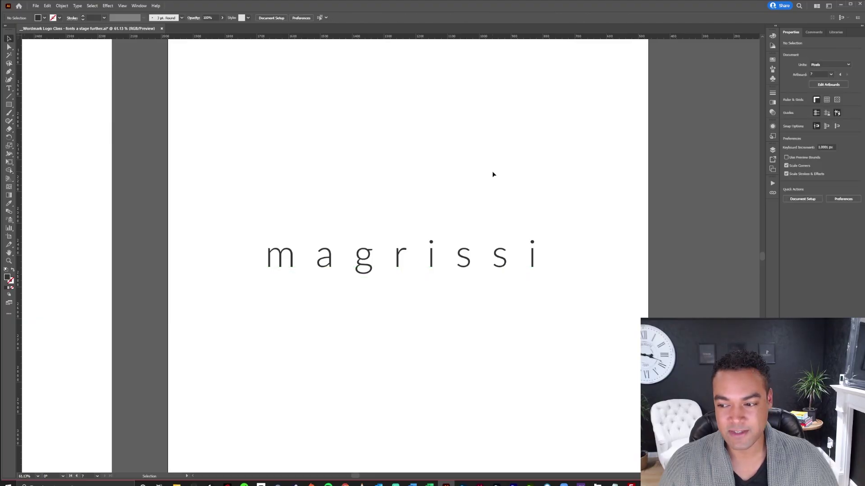
# Try a tracking of 0 on the lowercase magrissi wordmark and undo it.
pyautogui.click(511, 265)
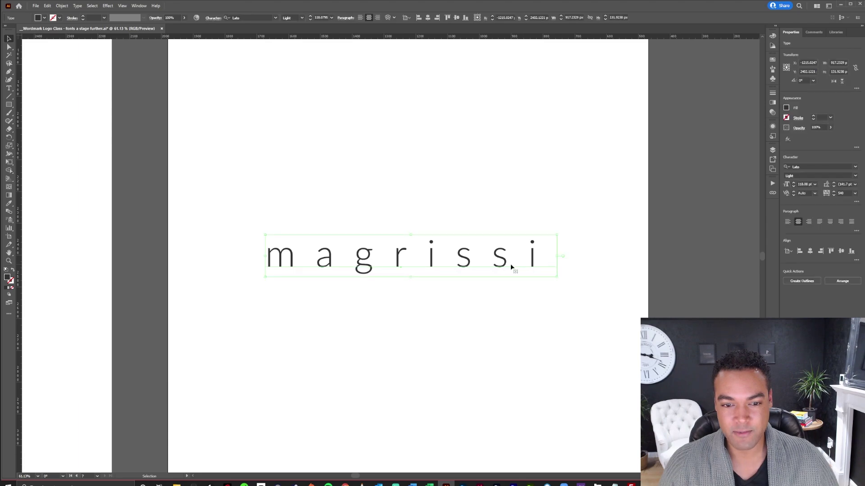
pyautogui.click(854, 193)
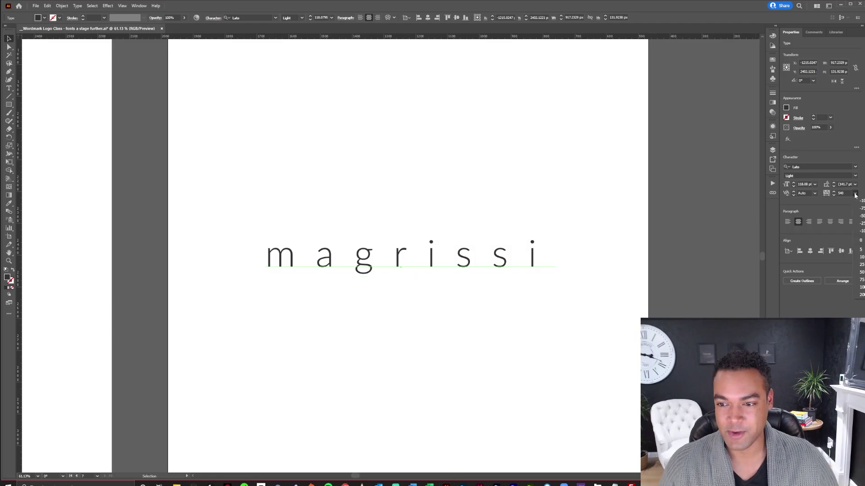
pyautogui.click(862, 242)
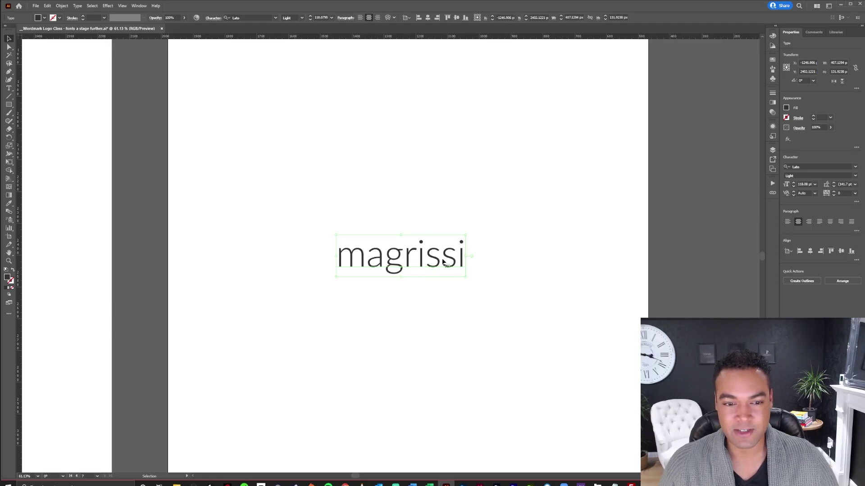
pyautogui.click(523, 251)
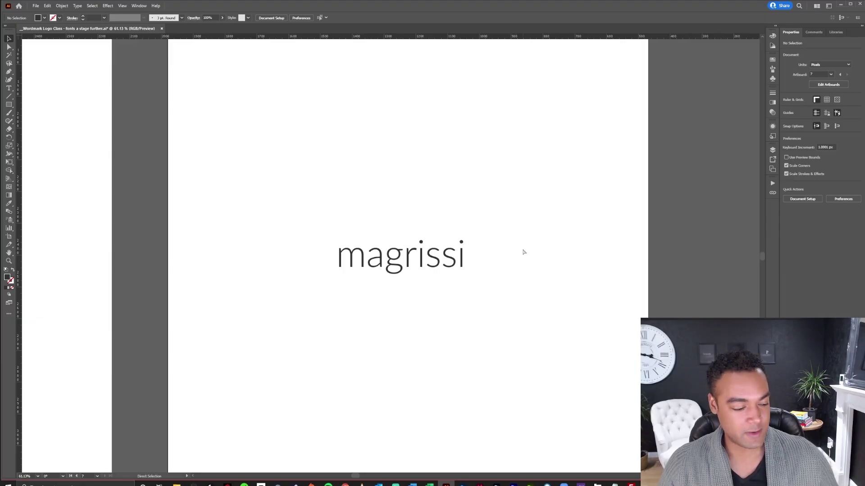
pyautogui.hotkey('ctrl', 'z')
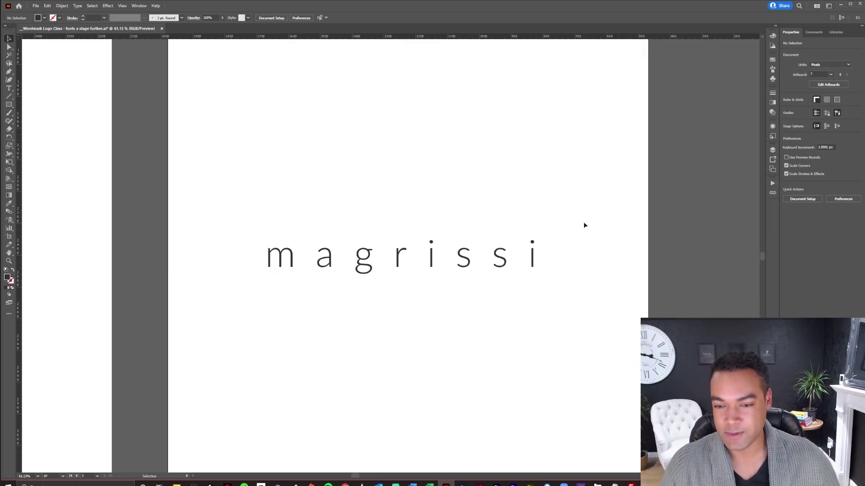
# Set the lowercase wordmark's font weight to Medium.
pyautogui.click(508, 258)
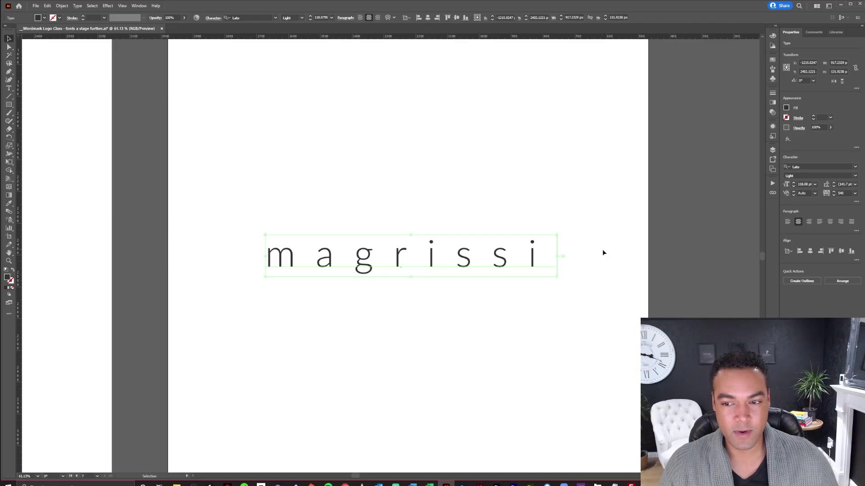
pyautogui.click(855, 176)
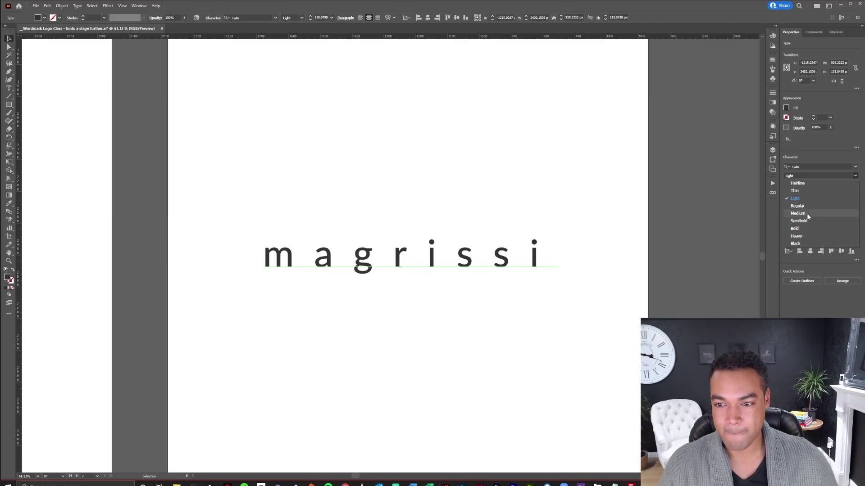
pyautogui.press('Escape')
pyautogui.click(552, 201)
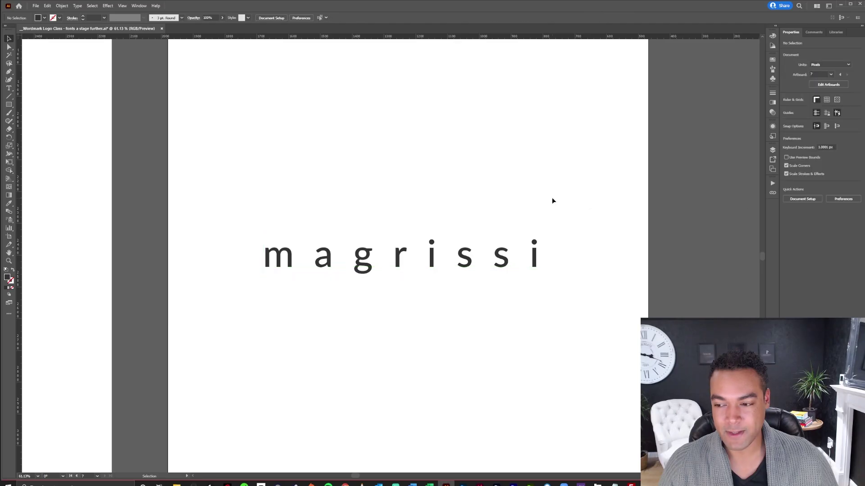
# Scale the Medium wordmark down around its centre to about 29 pt.
pyautogui.click(482, 253)
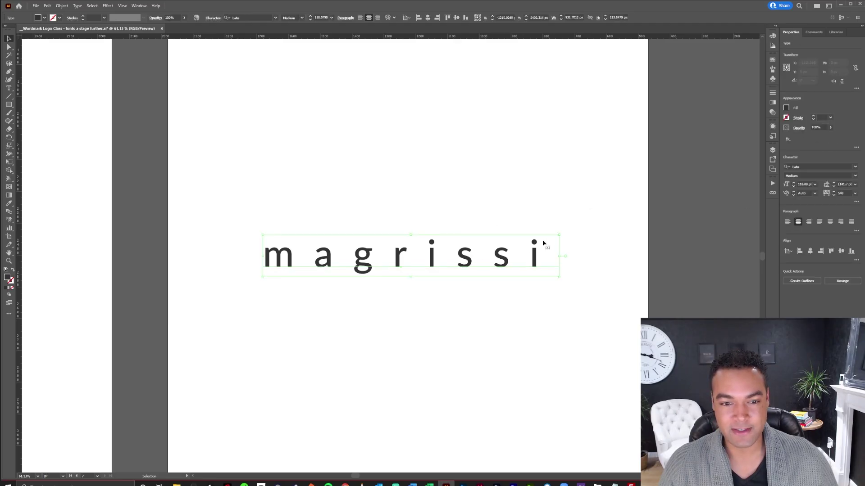
pyautogui.press('e')
pyautogui.moveTo(558, 237); pyautogui.dragTo(466, 245)
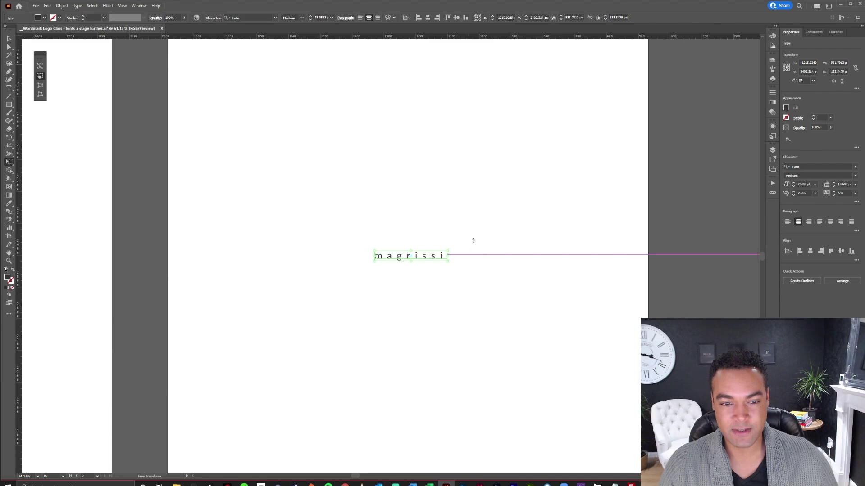
pyautogui.press('v')
pyautogui.click(481, 237)
# Switch the small magrissi wordmark's font weight to Light.
pyautogui.click(440, 255)
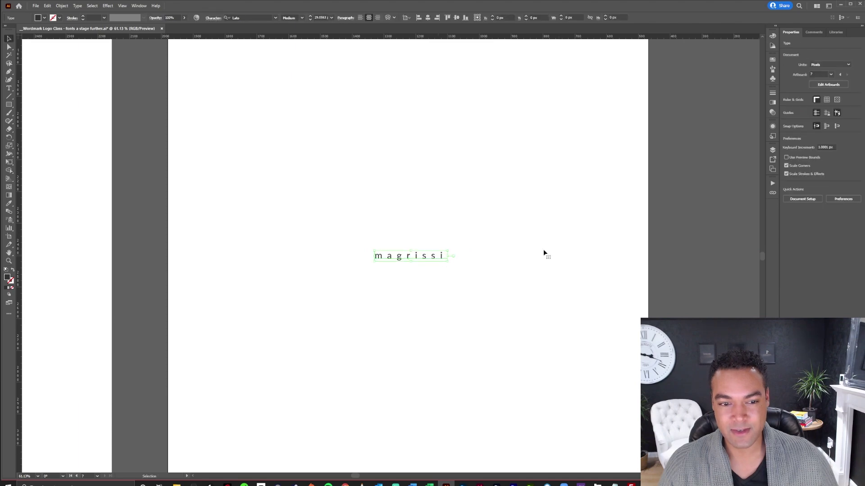
pyautogui.click(855, 176)
pyautogui.click(810, 198)
pyautogui.click(518, 230)
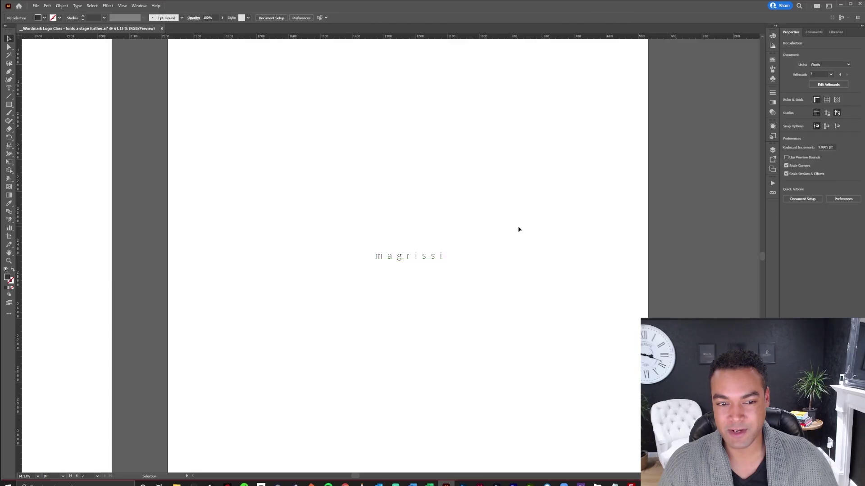
# Enlarge the small Light wordmark around its centre to about 61 pt.
pyautogui.click(419, 256)
pyautogui.press('e')
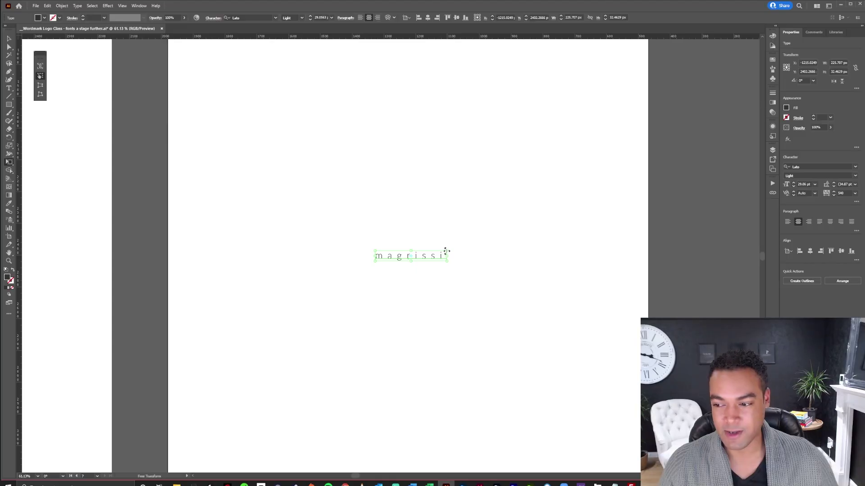
pyautogui.moveTo(444, 250); pyautogui.dragTo(500, 236)
pyautogui.press('v')
pyautogui.click(855, 176)
pyautogui.click(856, 179)
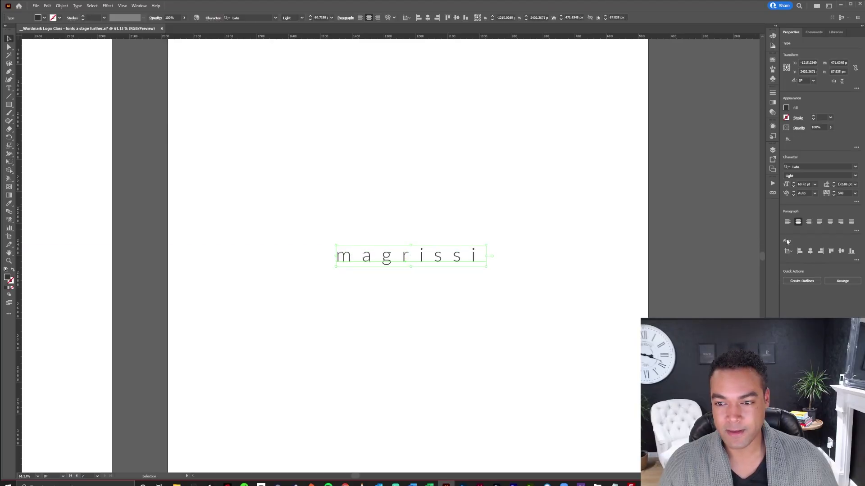
# Apply All Caps to the wordmark and set its font weight to Semibold.
pyautogui.click(856, 202)
pyautogui.click(788, 273)
pyautogui.click(855, 176)
pyautogui.click(797, 234)
# Duplicate the MAGRISSI wordmark directly above itself and replace the copy's text with MAISON.
pyautogui.moveTo(467, 258); pyautogui.dragTo(465, 234)
pyautogui.doubleClick(464, 232)
pyautogui.hotkey('ctrl', 'a')
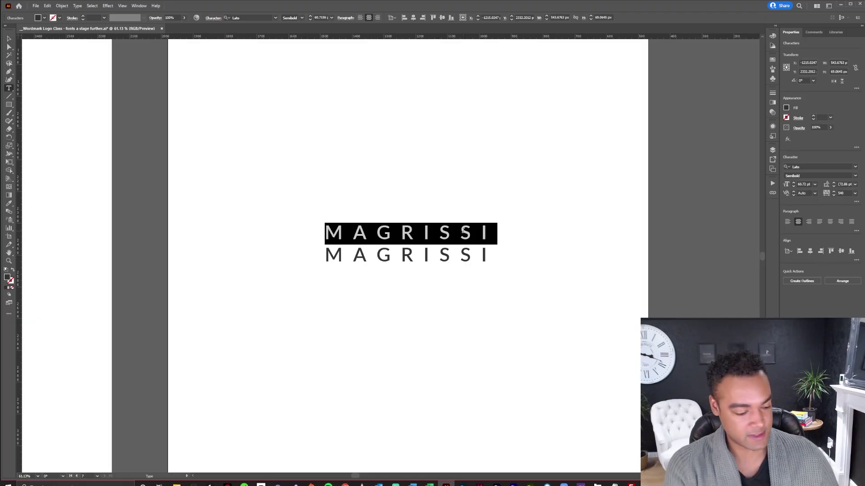
pyautogui.write('MAISON')
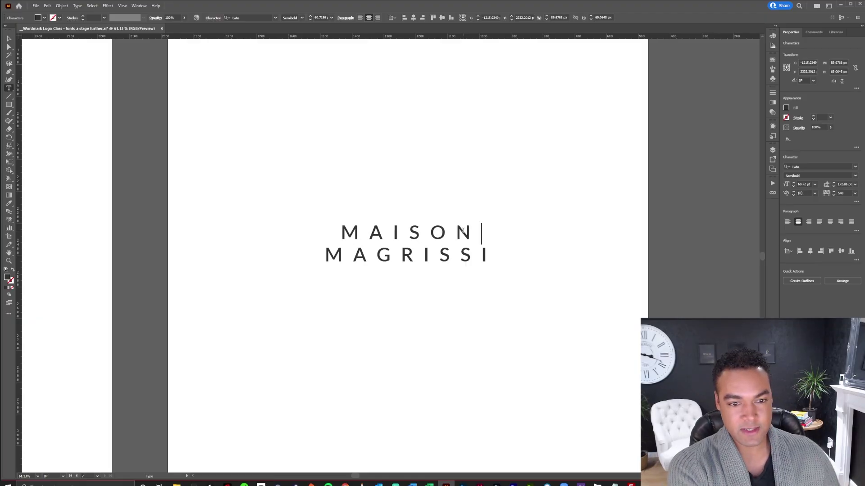
# Set the font weight of the MAISON text to Regular.
pyautogui.hotkey('ctrl', 'a')
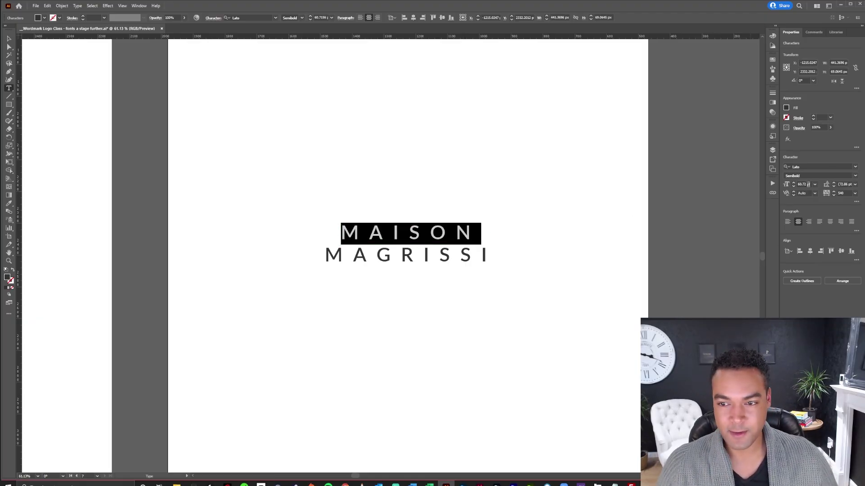
pyautogui.click(847, 176)
pyautogui.click(798, 206)
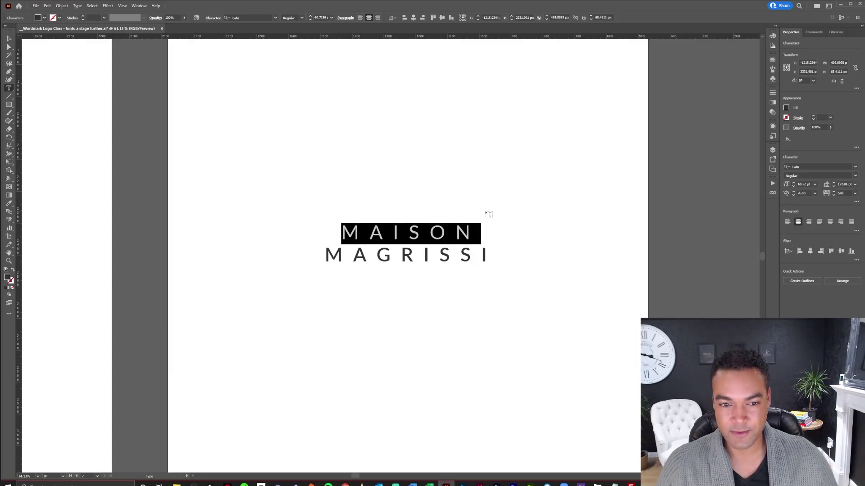
# Reduce the MAISON text's font size to 30 pt.
pyautogui.click(804, 185)
pyautogui.press('Down')
pyautogui.press('Down')
pyautogui.press('Down')
pyautogui.press('Down')
pyautogui.press('Down')
pyautogui.press('Down')
pyautogui.press('Down')
pyautogui.press('Down')
pyautogui.press('Down')
pyautogui.press('Down')
pyautogui.press('Down')
pyautogui.press('Down')
pyautogui.press('Down')
pyautogui.press('Down')
pyautogui.press('Down')
pyautogui.press('Down')
pyautogui.press('Down')
pyautogui.press('Down')
pyautogui.press('Down')
pyautogui.press('Down')
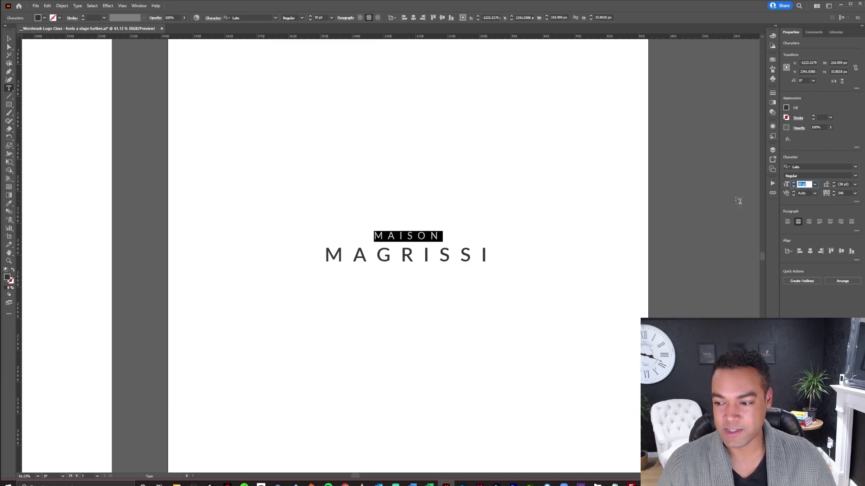
pyautogui.click(9, 38)
pyautogui.click(398, 158)
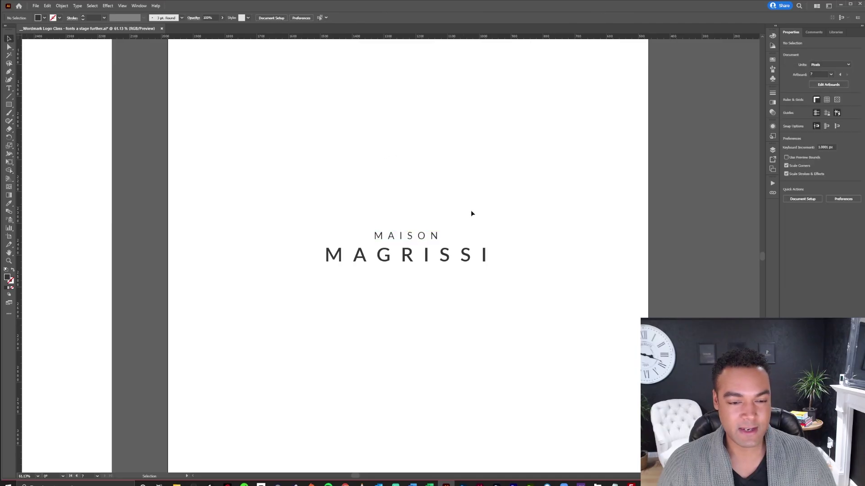
# Move MAISON slightly down so it sits closer above MAGRISSI.
pyautogui.moveTo(426, 241); pyautogui.dragTo(427, 243)
pyautogui.click(462, 219)
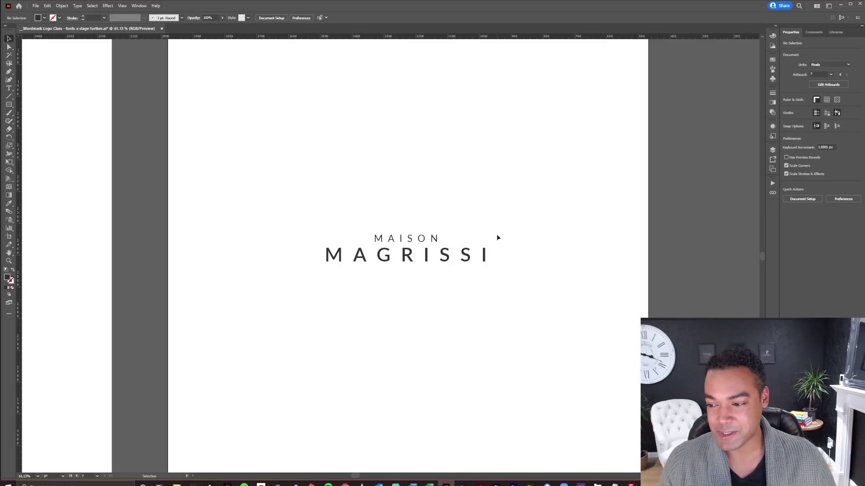
# Return to the artboard with the MAGRISSI wordmarks in different fonts.
pyautogui.moveTo(322, 130); pyautogui.dragTo(386, 175)
pyautogui.scroll(-10, 386, 174)
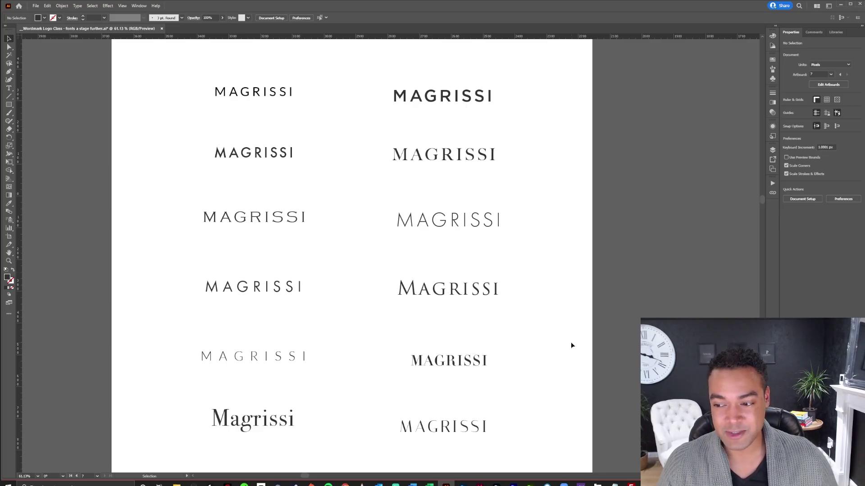
# Copy the bold Didot LT Std MAGRISSI wordmark and paste it beneath the MAISON MAGRISSI lockup on its own artboard.
pyautogui.click(481, 367)
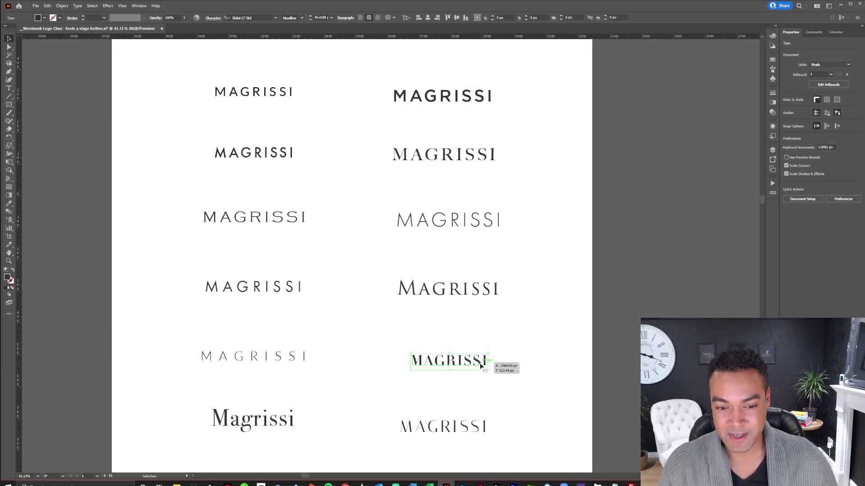
pyautogui.click(512, 348)
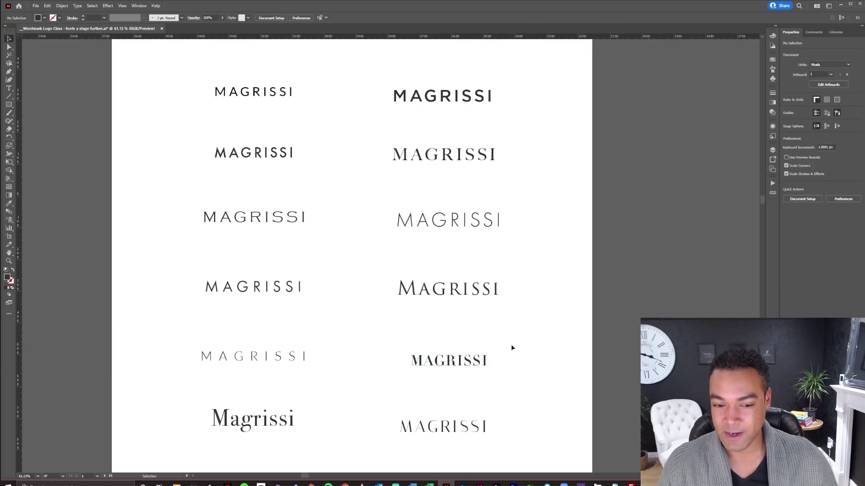
pyautogui.click(444, 371)
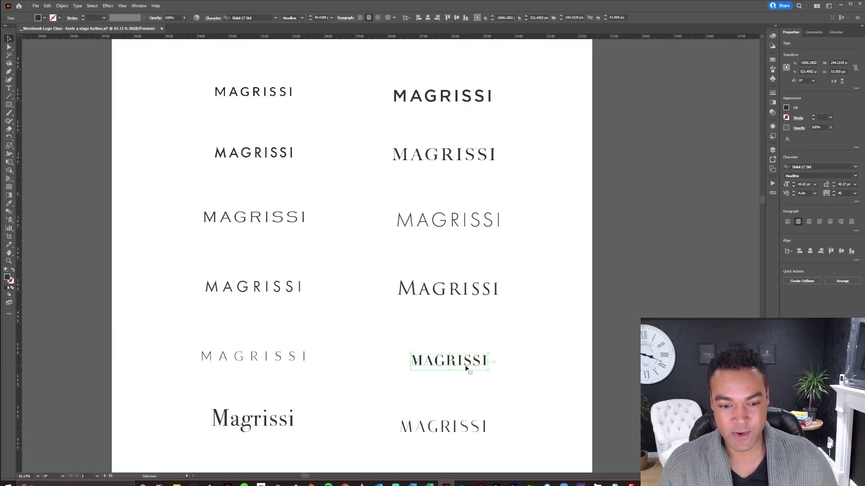
pyautogui.scroll(-10, 577, 425)
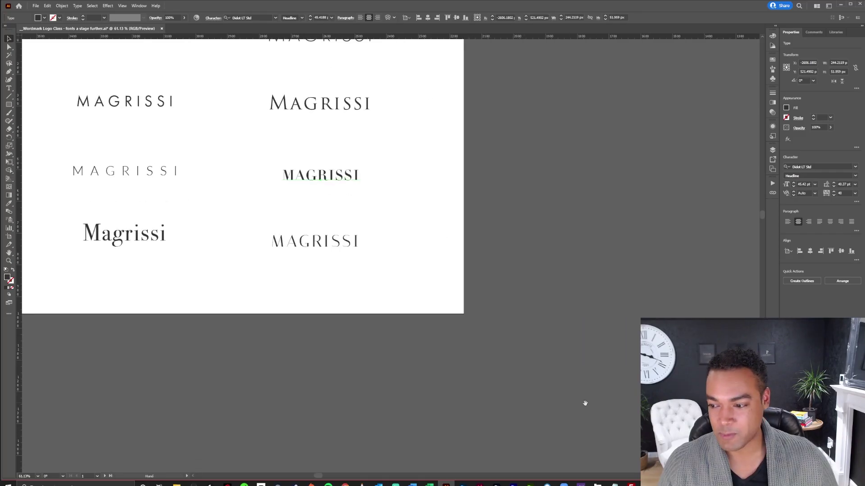
pyautogui.scroll(-3, 542, 383)
pyautogui.hotkey('ctrl', 'v')
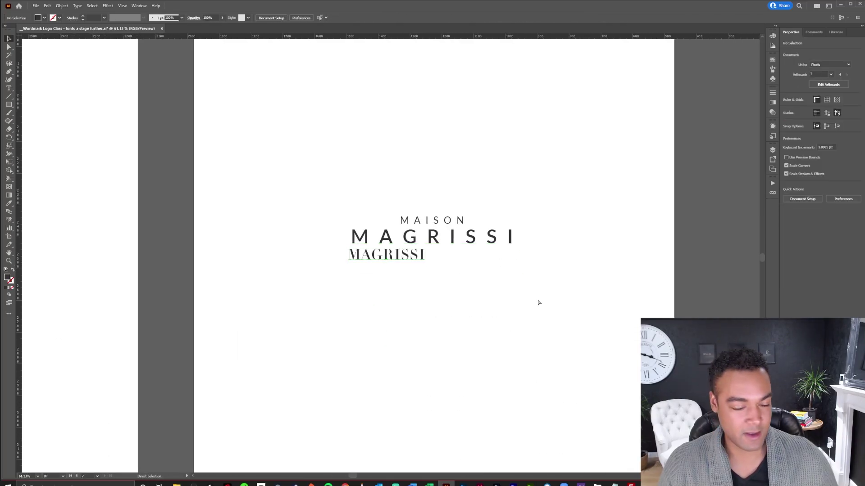
# Scale the pasted serif MAGRISSI up to the width of the sans-serif MAGRISSI above it.
pyautogui.press('e')
pyautogui.moveTo(424, 266); pyautogui.dragTo(518, 285)
pyautogui.press('v')
# Delete the sans-serif MAGRISSI and move the serif version up into its place beneath MAISON.
pyautogui.click(501, 236)
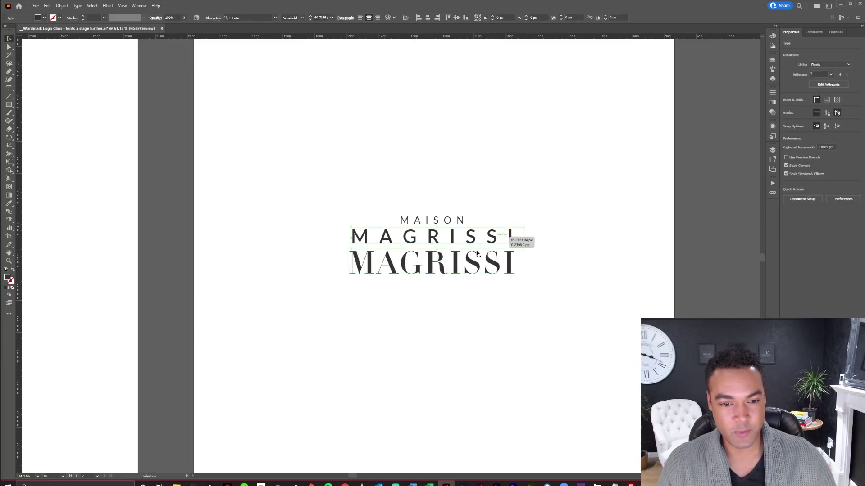
pyautogui.press('Delete')
pyautogui.moveTo(463, 264); pyautogui.dragTo(464, 247)
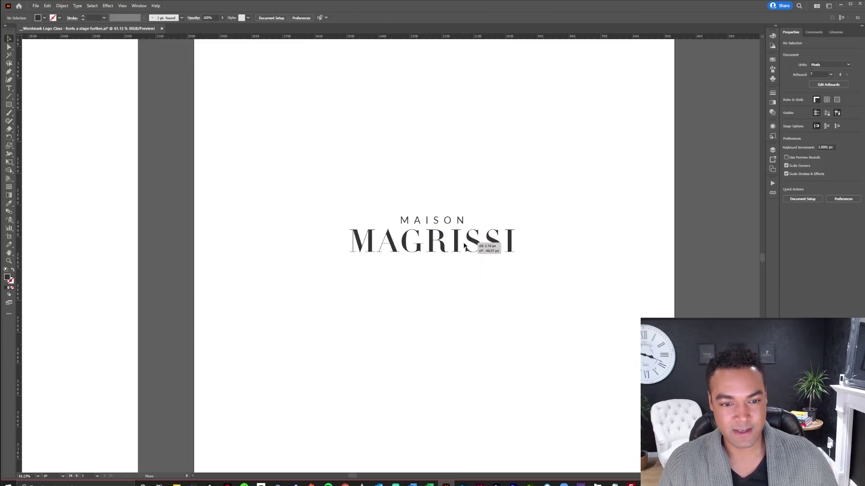
pyautogui.click(493, 183)
pyautogui.moveTo(479, 193); pyautogui.dragTo(512, 194)
pyautogui.moveTo(567, 231); pyautogui.dragTo(545, 210)
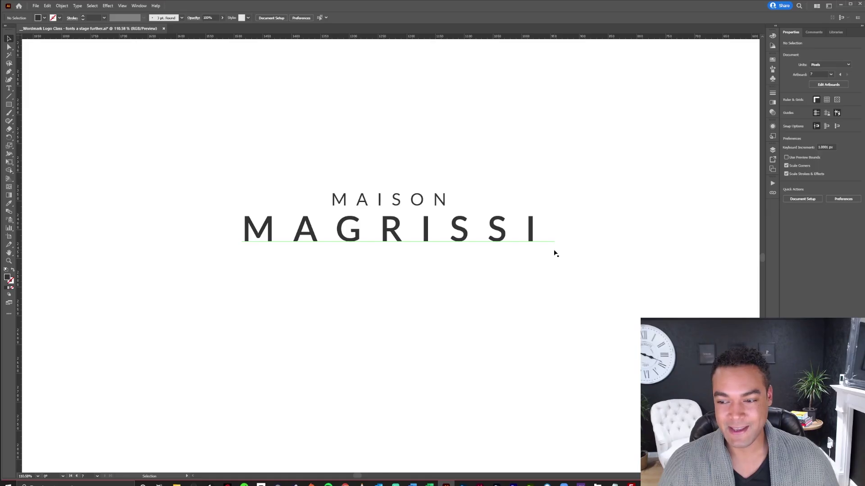
# Examine the light, wide-spaced Lato MAGRISSI wordmark against the other fonts and the MAISON MAGRISSI lockup.
pyautogui.scroll(-4, 598, 251)
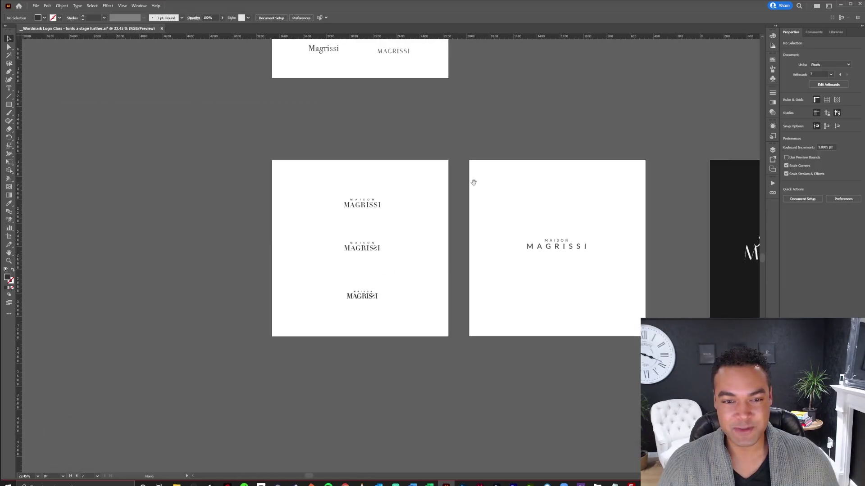
pyautogui.moveTo(418, 46); pyautogui.dragTo(454, 212)
pyautogui.moveTo(359, 198); pyautogui.dragTo(499, 251)
pyautogui.click(444, 237)
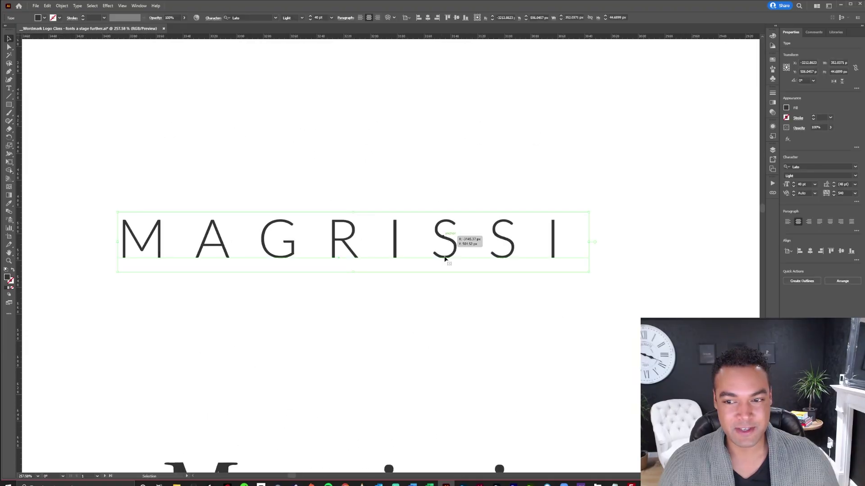
pyautogui.click(681, 299)
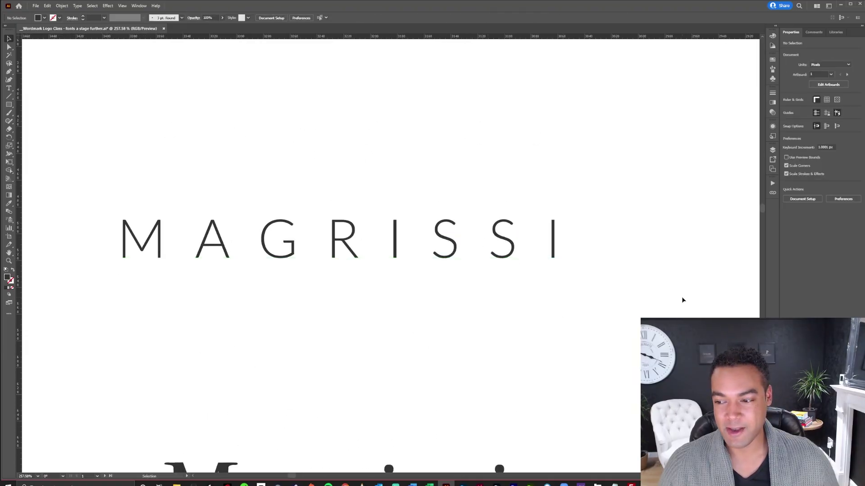
pyautogui.scroll(-8, 681, 301)
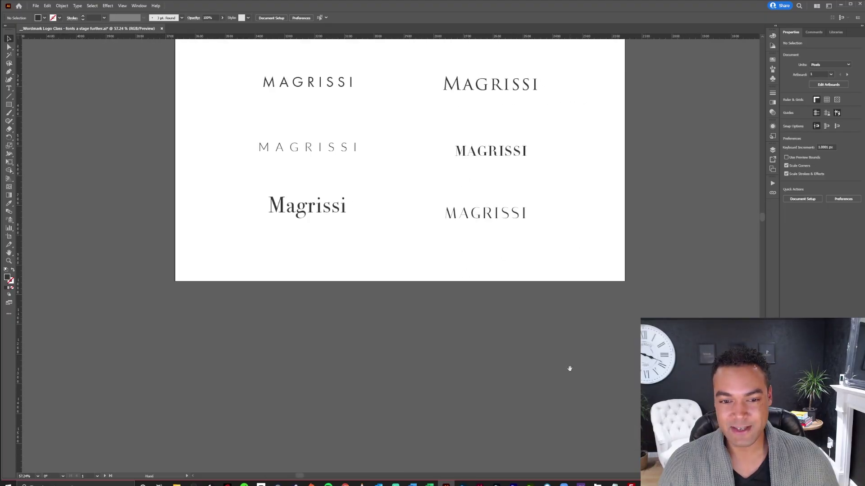
pyautogui.scroll(3, 569, 366)
pyautogui.moveTo(549, 364); pyautogui.dragTo(493, 281)
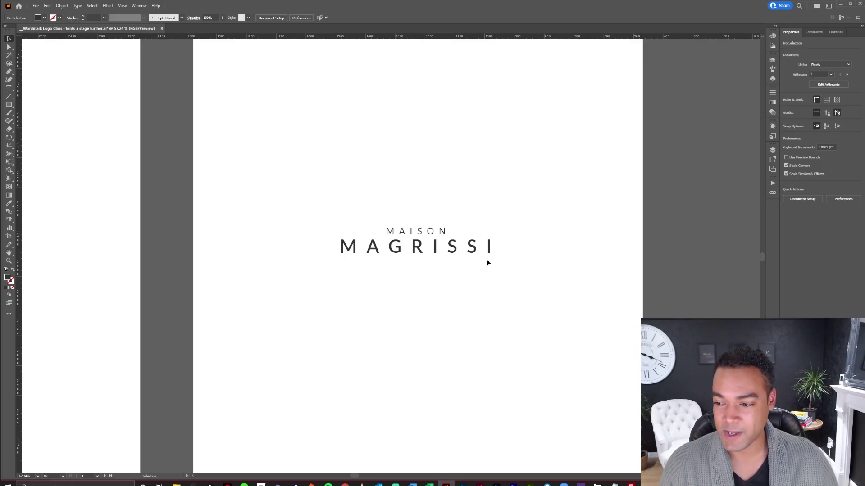
# On Layer 2, draw a dark rectangle of about 1535 × 1534 px covering the whole MAISON MAGRISSI artboard.
pyautogui.click(536, 293)
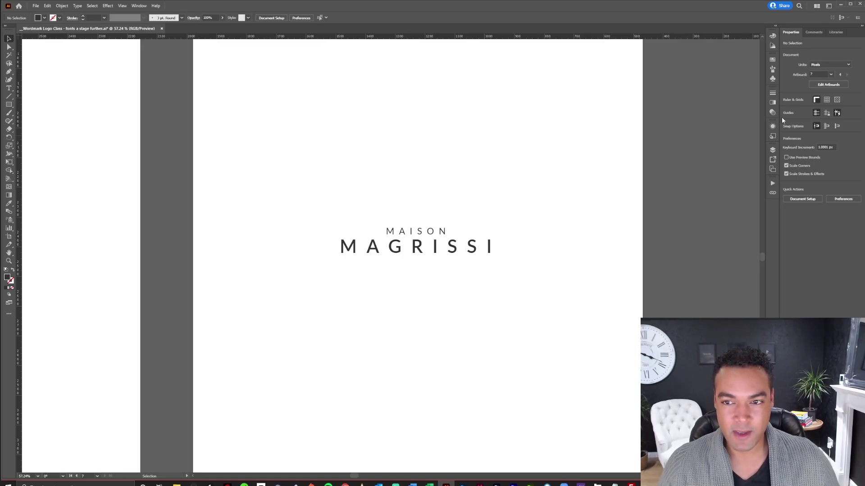
pyautogui.click(773, 150)
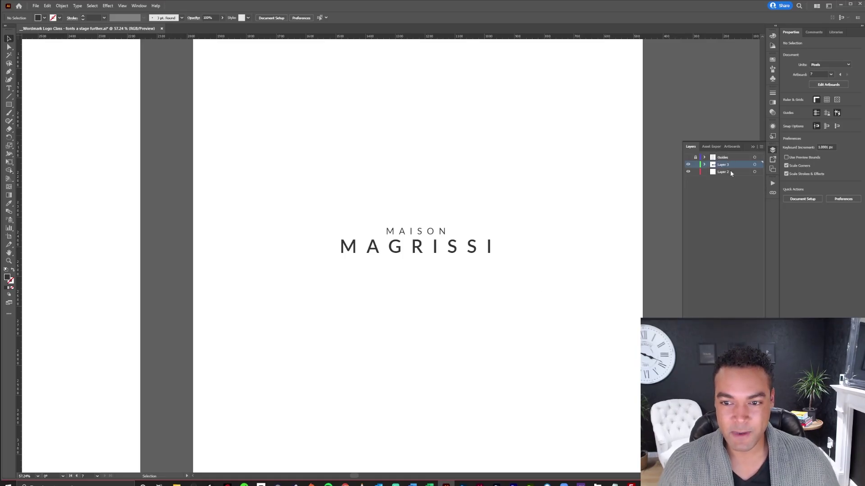
pyautogui.click(732, 174)
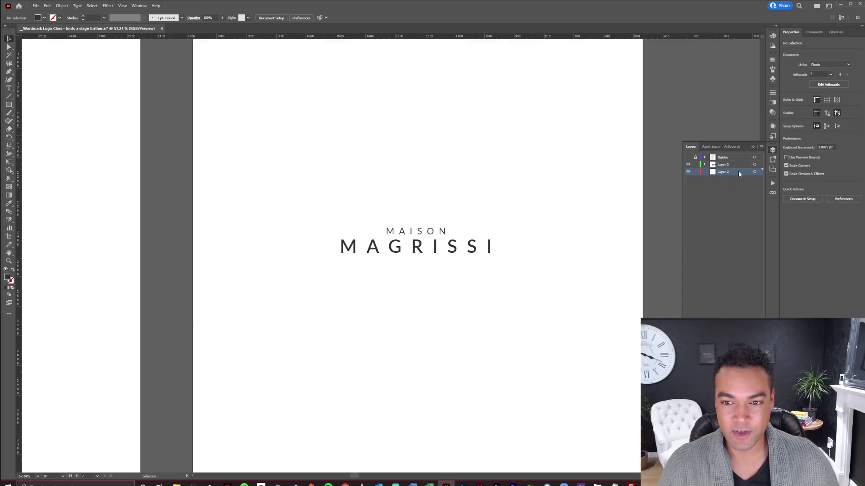
pyautogui.click(9, 105)
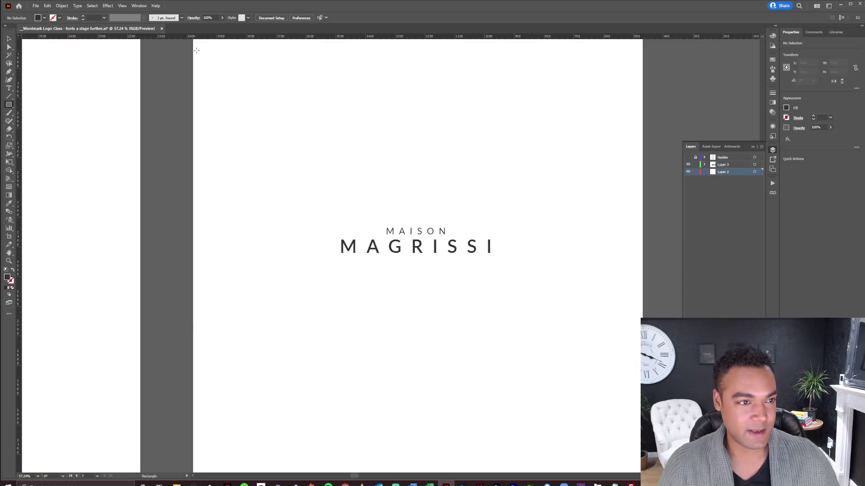
pyautogui.hotkey('ctrl', '-')
pyautogui.moveTo(215, 51); pyautogui.dragTo(611, 449)
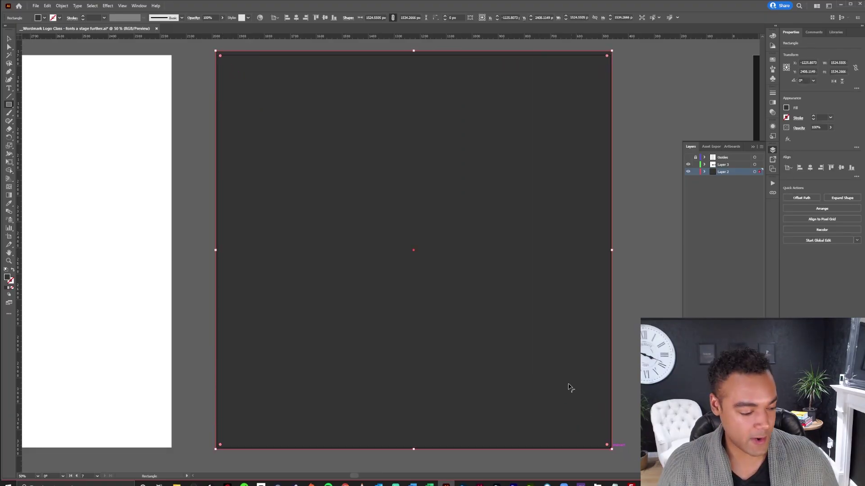
# Recolor both the MAISON and MAGRISSI texts white against the dark background.
pyautogui.press('v')
pyautogui.click(634, 131)
pyautogui.moveTo(635, 131); pyautogui.dragTo(319, 352)
pyautogui.keyDown('shift'); pyautogui.click(449, 365); pyautogui.keyUp('shift')
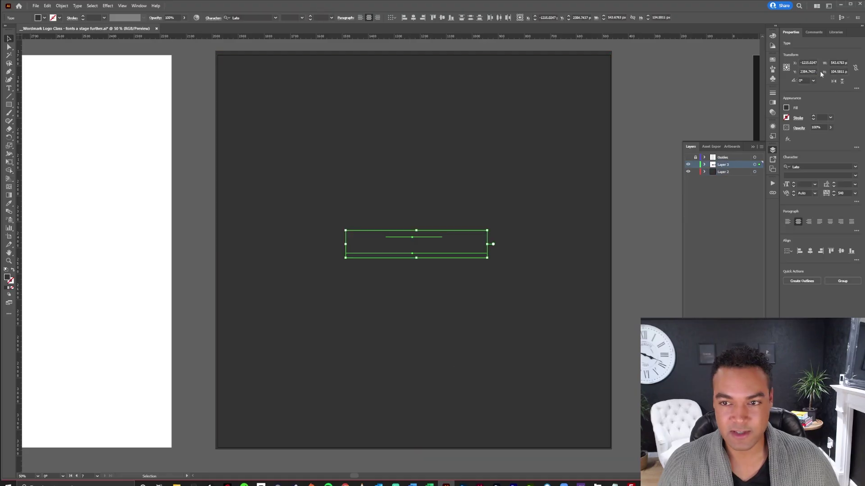
pyautogui.click(772, 61)
pyautogui.click(692, 78)
pyautogui.click(620, 146)
pyautogui.press('z')
pyautogui.click(371, 276)
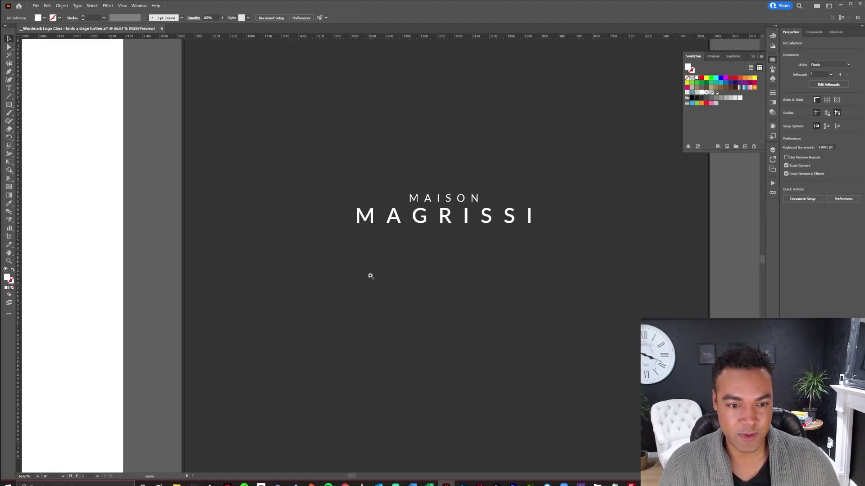
pyautogui.click(461, 237)
pyautogui.press('v')
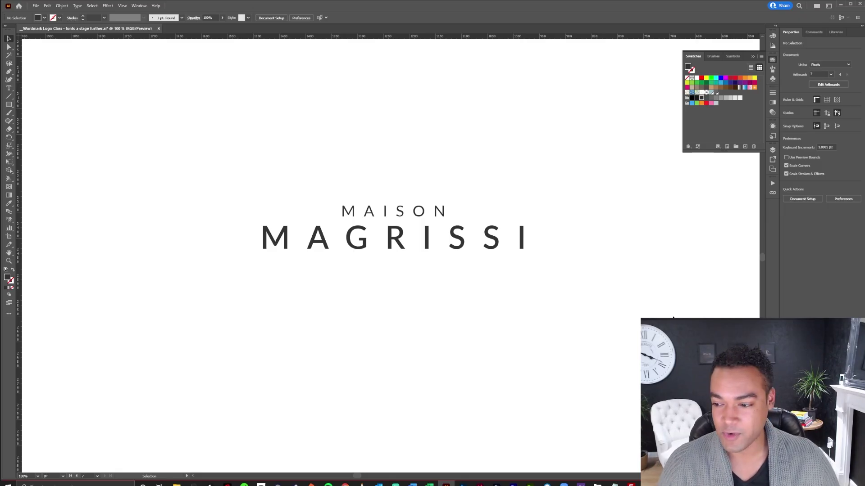
# Show the document grid to check the alignment of the MAISON MAGRISSI lockups, and hide it again.
pyautogui.hotkey('ctrl', '-')
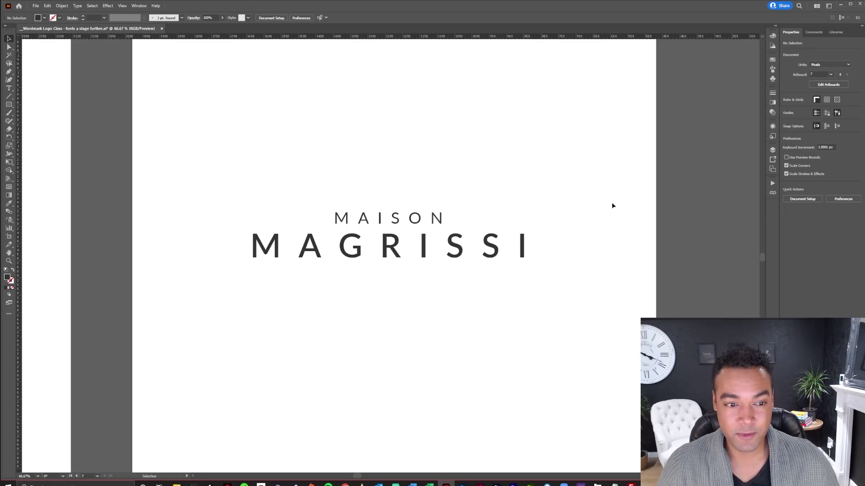
pyautogui.click(826, 100)
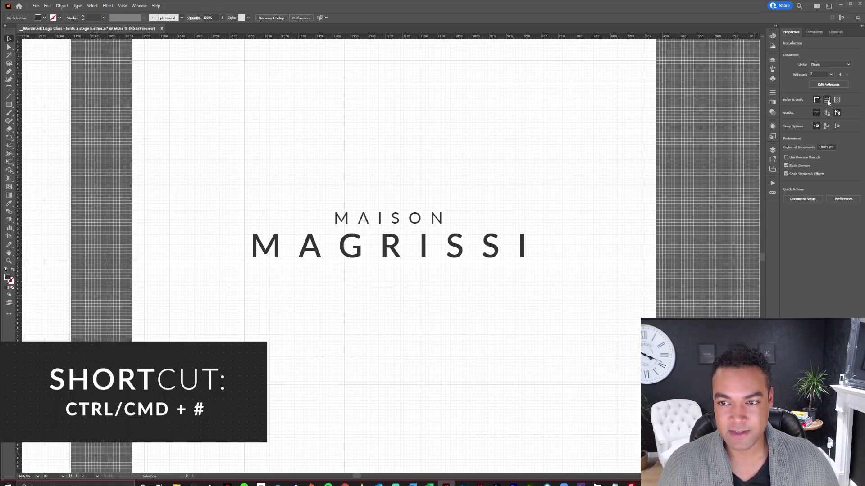
pyautogui.moveTo(401, 259); pyautogui.dragTo(423, 258)
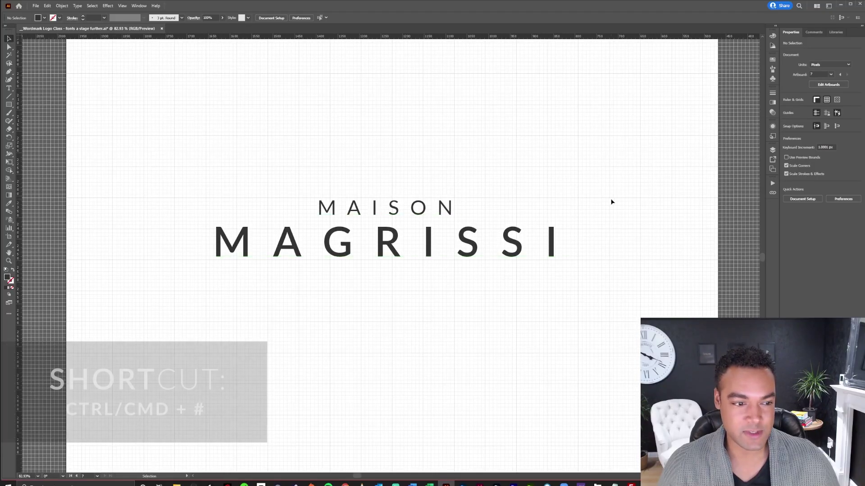
pyautogui.scroll(-3, 610, 204)
pyautogui.moveTo(572, 204); pyautogui.dragTo(550, 207)
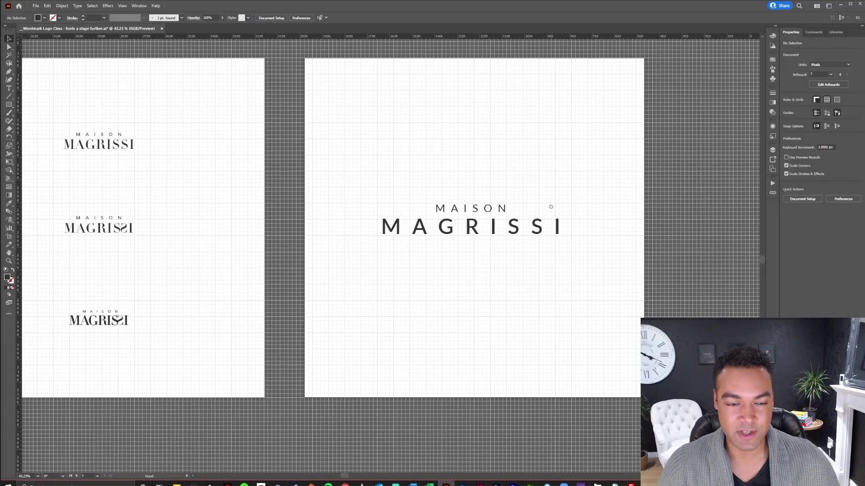
pyautogui.moveTo(311, 208); pyautogui.dragTo(534, 208)
pyautogui.moveTo(315, 152); pyautogui.dragTo(556, 137)
pyautogui.hotkey('ctrl', "'")
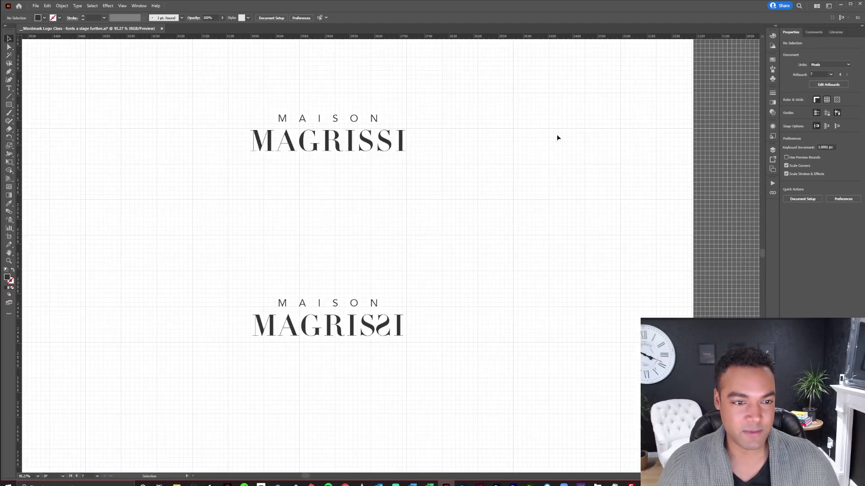
pyautogui.click(826, 100)
# In the lockup with the flipped S, move that S straight down out of the MAGRISSI word.
pyautogui.moveTo(376, 199); pyautogui.dragTo(485, 285)
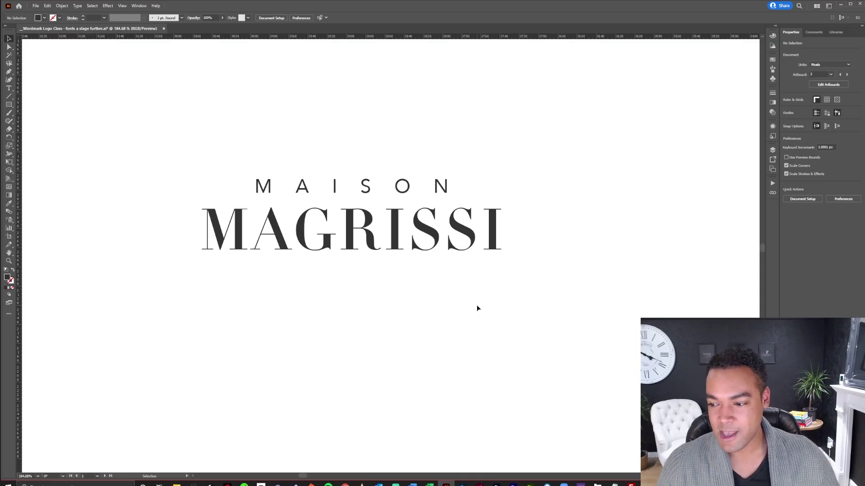
pyautogui.press('space')
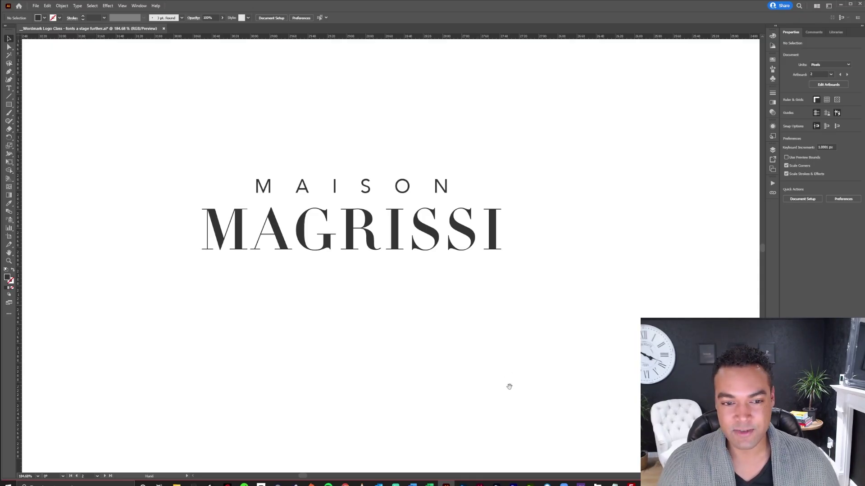
pyautogui.moveTo(509, 388); pyautogui.dragTo(514, 230)
pyautogui.moveTo(506, 408); pyautogui.dragTo(527, 226)
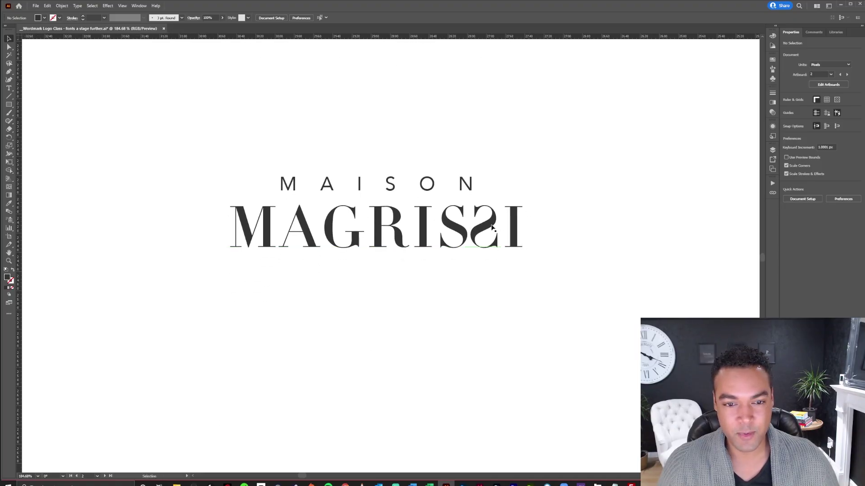
pyautogui.click(493, 228)
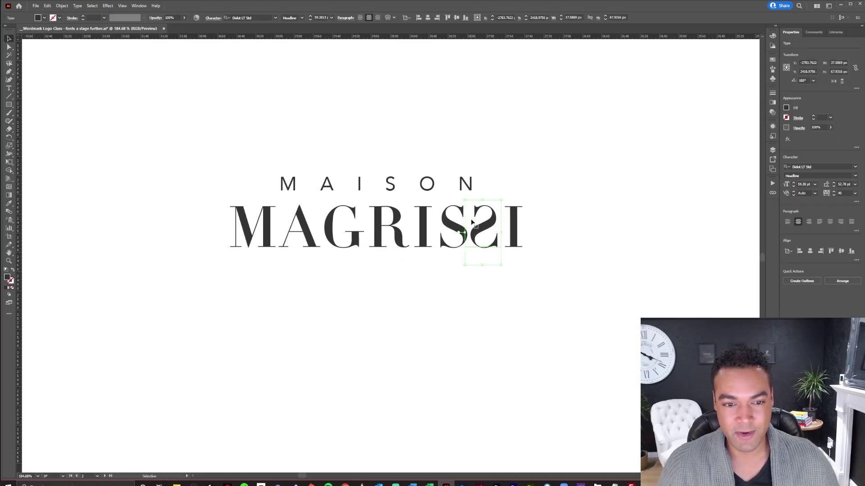
pyautogui.moveTo(483, 231); pyautogui.dragTo(483, 290)
# Duplicate the MAGRIS I text below the original and delete every letter of the copy except the S.
pyautogui.click(448, 229)
pyautogui.moveTo(448, 229); pyautogui.dragTo(374, 303)
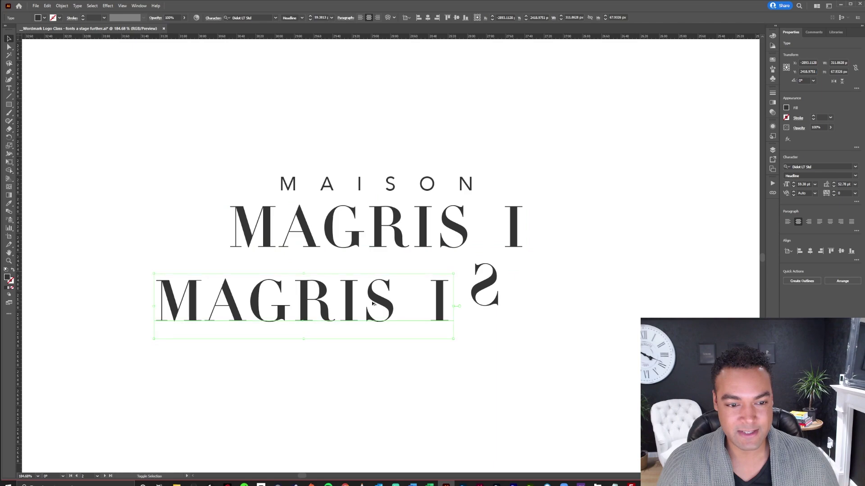
pyautogui.doubleClick(378, 300)
pyautogui.hotkey('ctrl', 'a')
pyautogui.moveTo(353, 296); pyautogui.dragTo(153, 298)
pyautogui.press('BackSpace')
pyautogui.click(321, 283)
pyautogui.press('Delete')
# Reflect the single S below the MAGRIS I word across the vertical axis.
pyautogui.moveTo(469, 213); pyautogui.dragTo(505, 220)
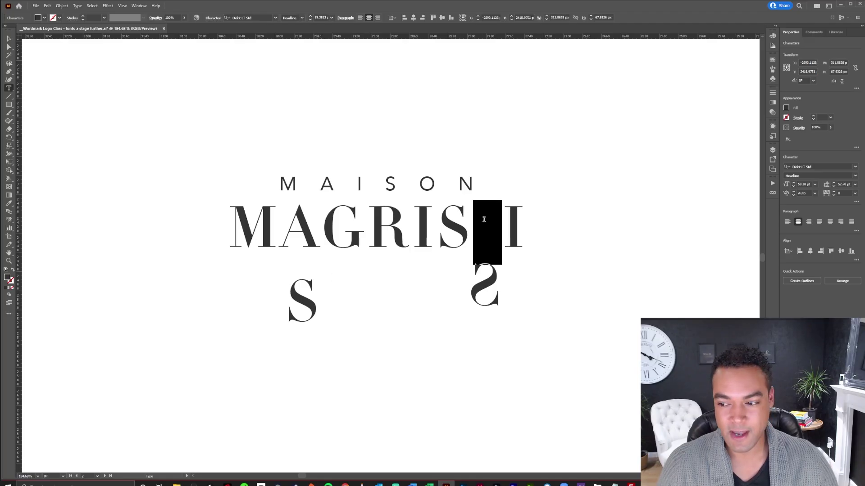
pyautogui.click(8, 38)
pyautogui.click(312, 309)
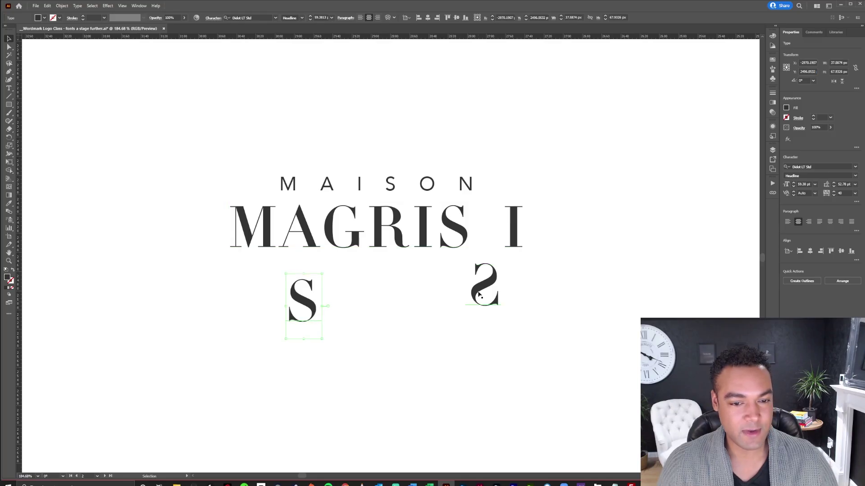
pyautogui.rightClick(311, 304)
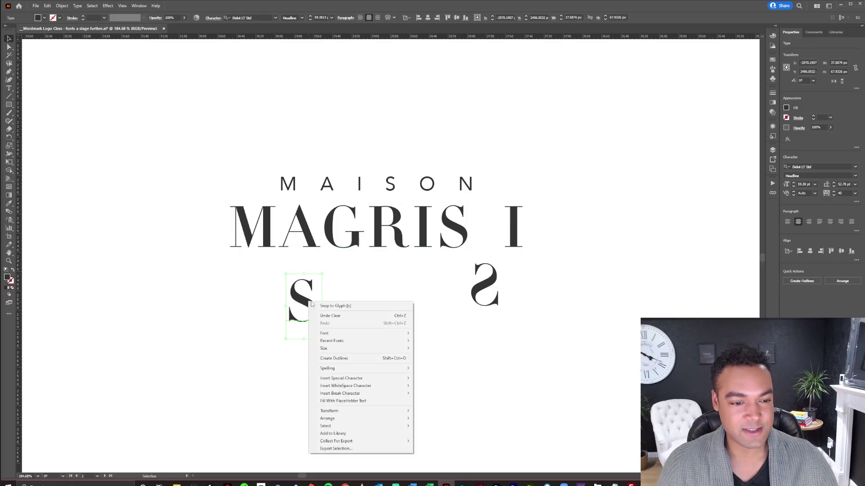
pyautogui.moveTo(388, 412)
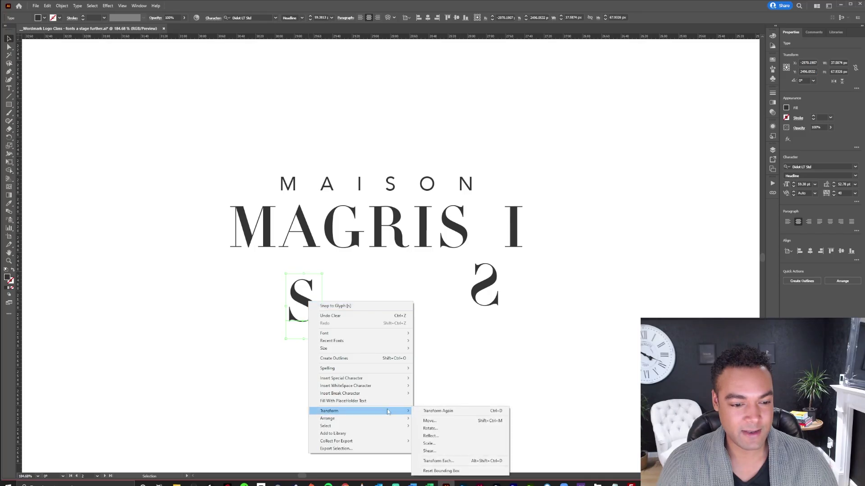
pyautogui.click(430, 436)
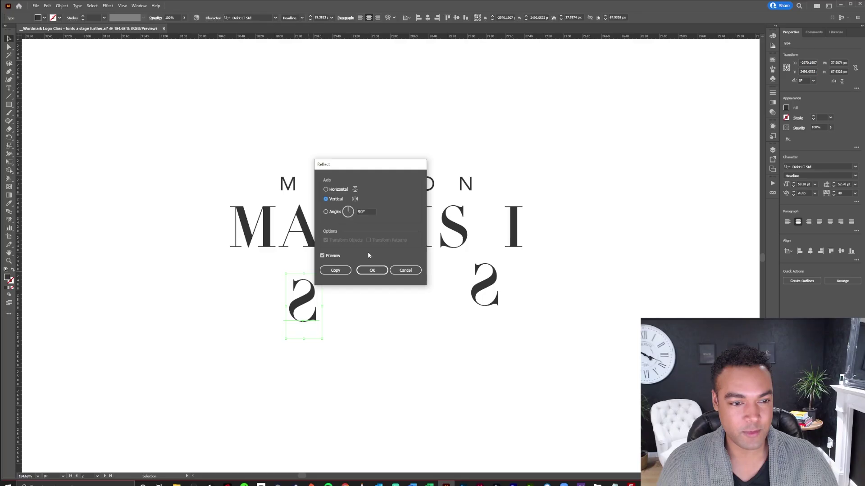
pyautogui.click(373, 271)
# Place the newly flipped S in the gap of the MAGRIS I word and delete the spare flipped S below.
pyautogui.moveTo(306, 301); pyautogui.dragTo(485, 228)
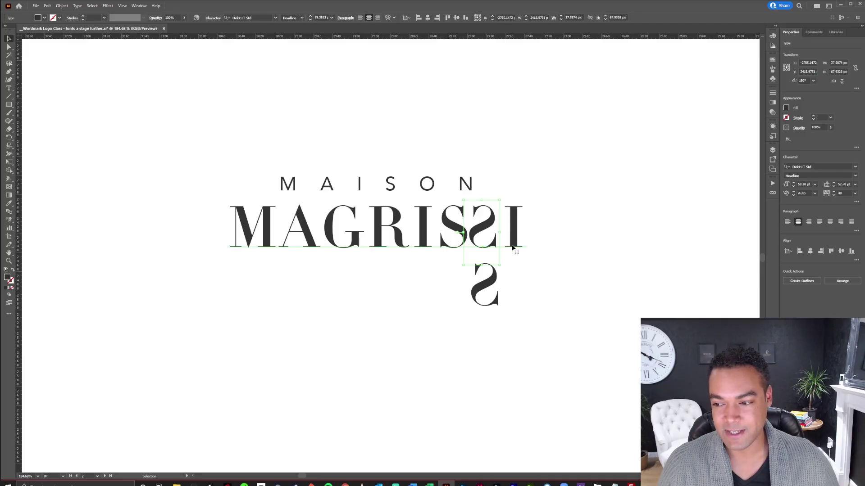
pyautogui.click(602, 290)
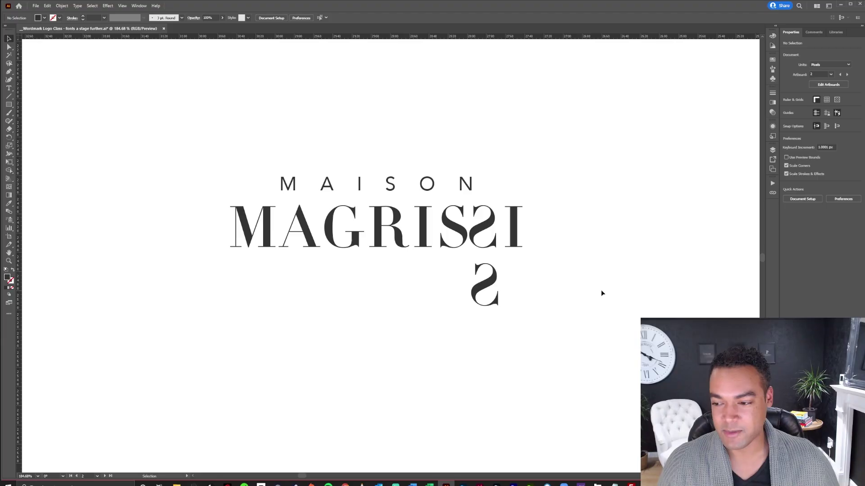
pyautogui.click(496, 284)
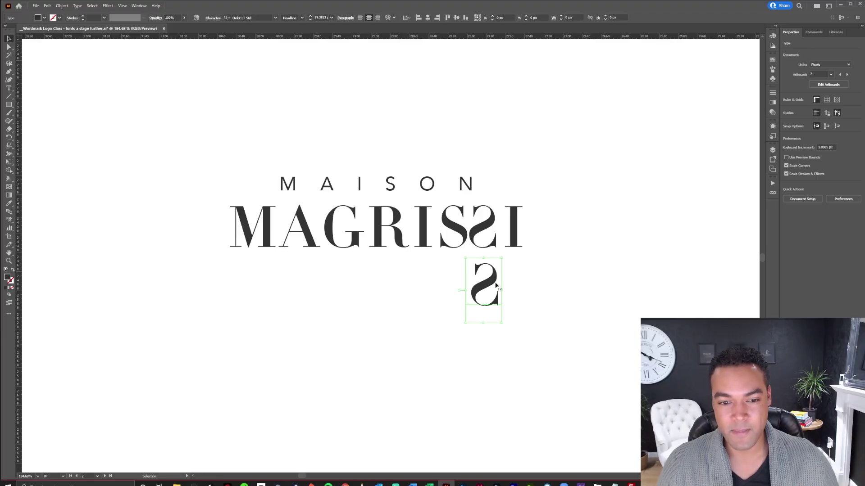
pyautogui.press('Delete')
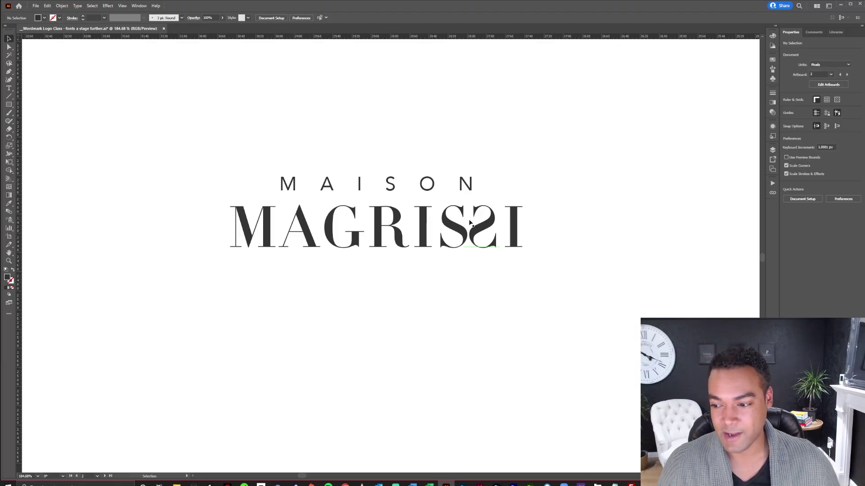
# Examine the dark-background lockup in which the script Maison overlaps the MAGRISSI capitals.
pyautogui.scroll(-5, 621, 274)
pyautogui.moveTo(633, 279); pyautogui.dragTo(245, 266)
pyautogui.moveTo(500, 266); pyautogui.dragTo(205, 270)
pyautogui.moveTo(295, 272); pyautogui.dragTo(361, 288)
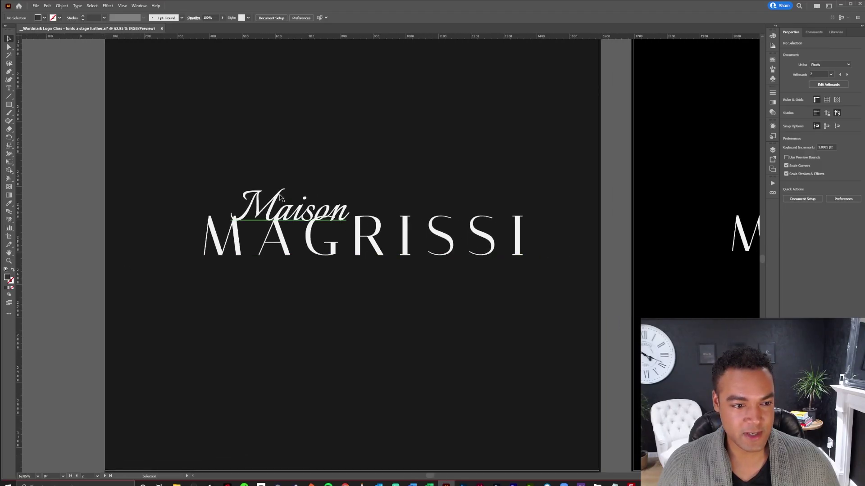
pyautogui.click(281, 198)
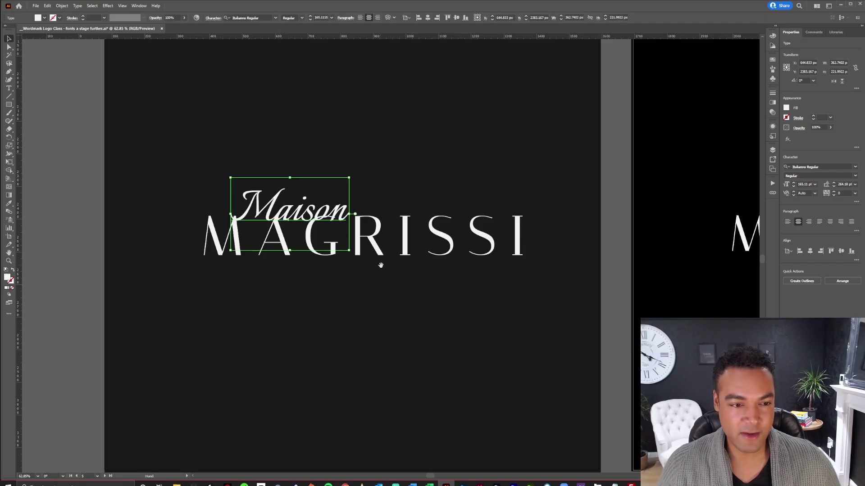
pyautogui.moveTo(379, 260); pyautogui.dragTo(409, 270)
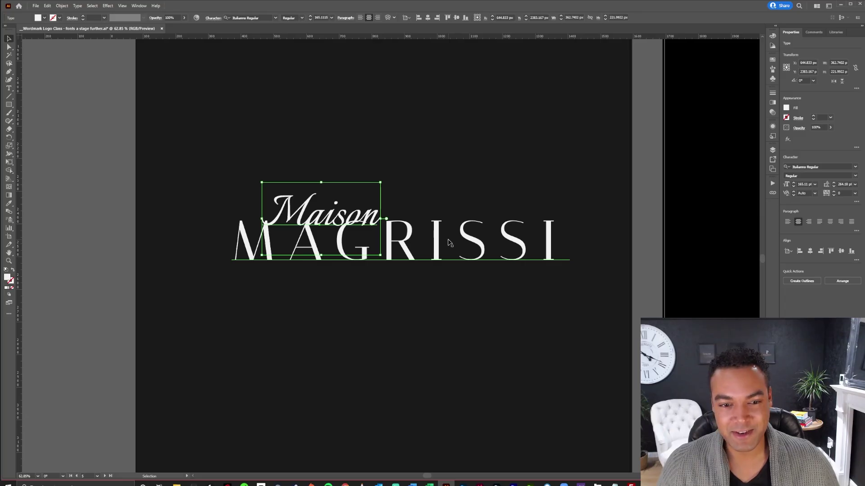
pyautogui.click(650, 243)
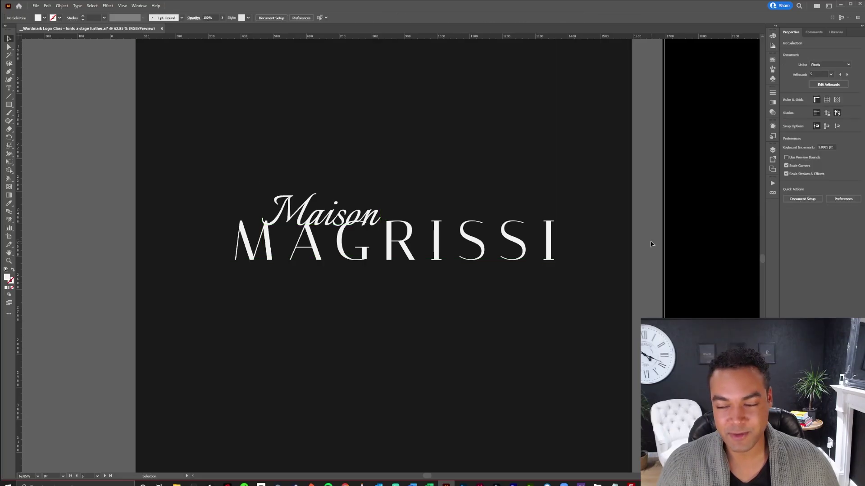
# Try moving the script Maison text up and to the right over MAGRISSI, and undo the move.
pyautogui.moveTo(332, 220); pyautogui.dragTo(405, 195)
pyautogui.click(651, 240)
pyautogui.hotkey('ctrl', 'z')
pyautogui.click(651, 240)
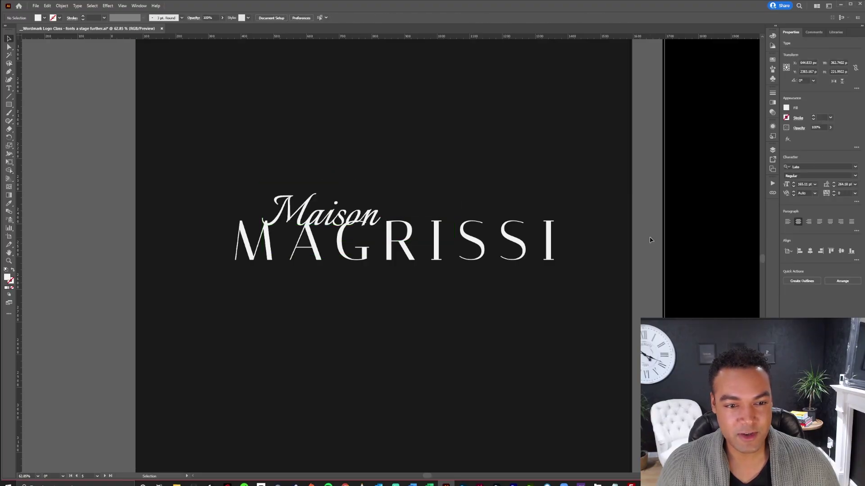
# Shift the script Maison text about 3 px to the left so its letters meet the tip of the A in MAGRISSI.
pyautogui.scroll(6, 403, 284)
pyautogui.moveTo(402, 283); pyautogui.dragTo(512, 278)
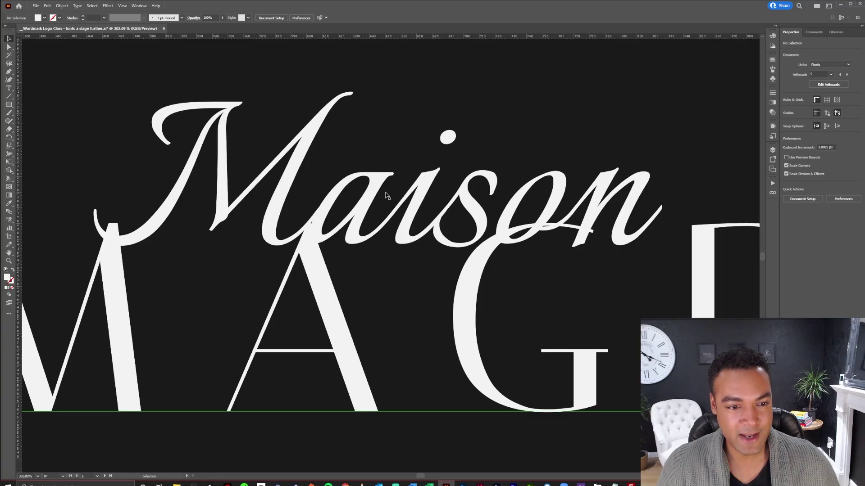
pyautogui.click(291, 151)
pyautogui.moveTo(291, 150); pyautogui.dragTo(286, 149)
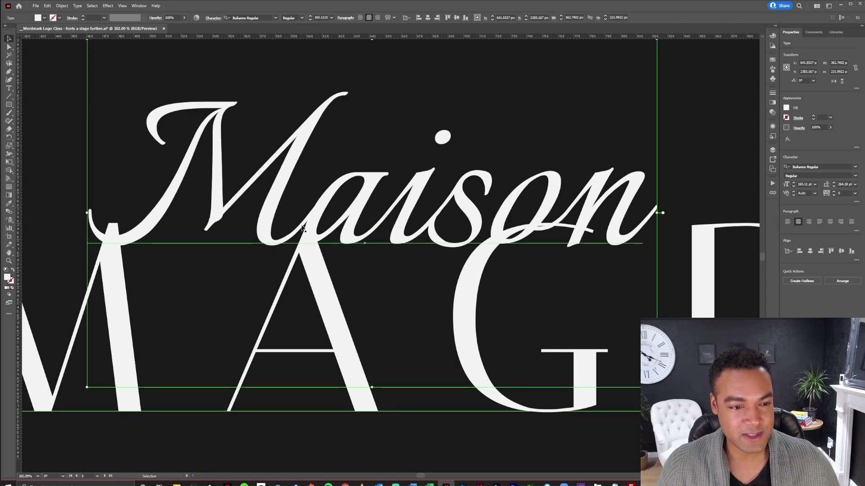
# Inspect up close where the script Maison joins the M, A and G of MAGRISSI, and review the whole lockup.
pyautogui.scroll(6, 293, 255)
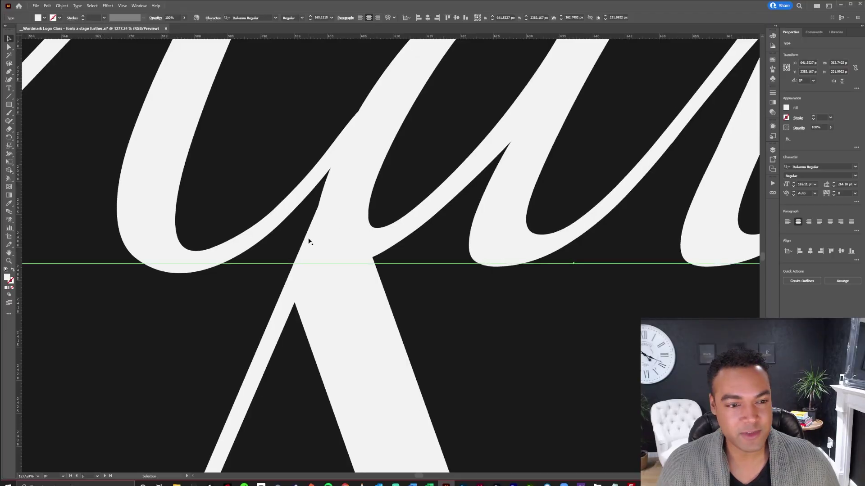
pyautogui.scroll(-6, 377, 218)
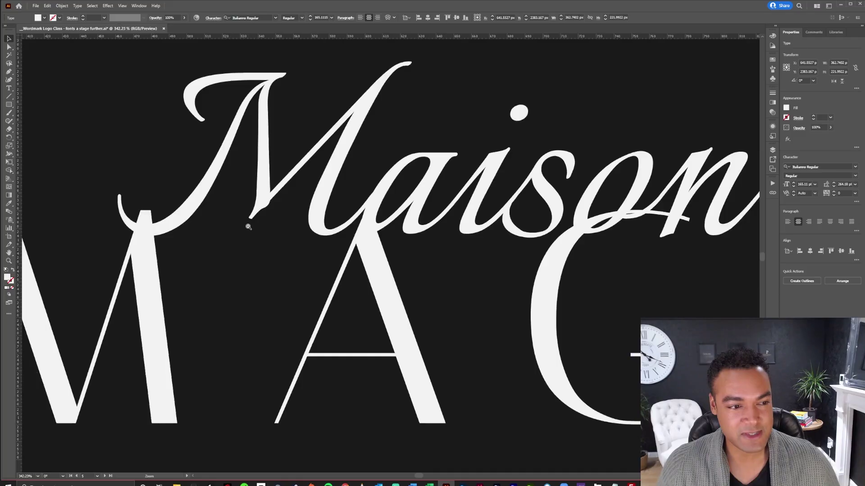
pyautogui.moveTo(232, 242); pyautogui.dragTo(396, 242)
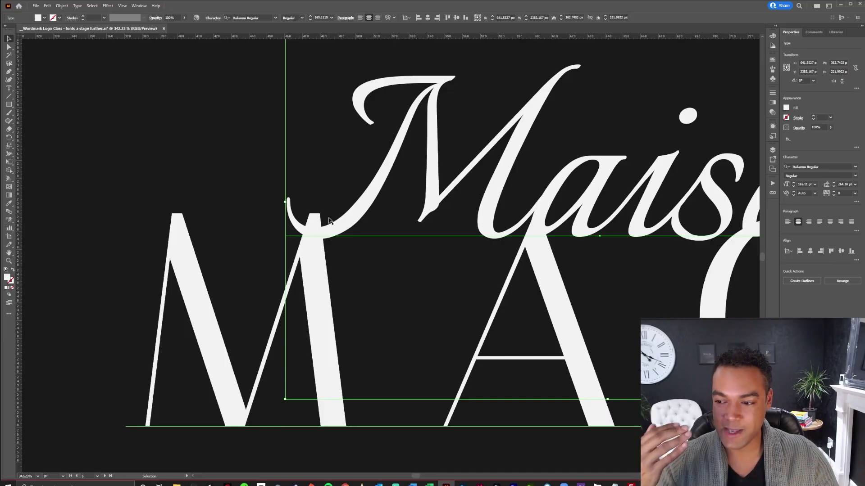
pyautogui.moveTo(563, 259); pyautogui.dragTo(268, 251)
pyautogui.moveTo(448, 260); pyautogui.dragTo(377, 257)
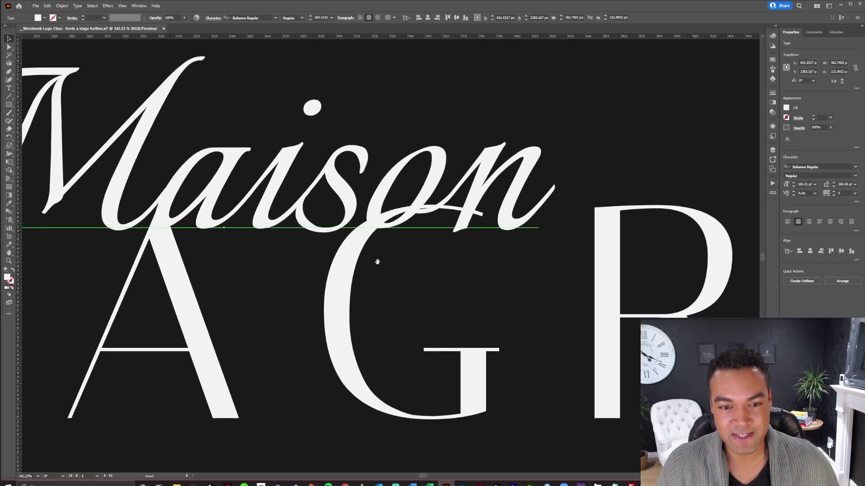
pyautogui.scroll(-8, 465, 260)
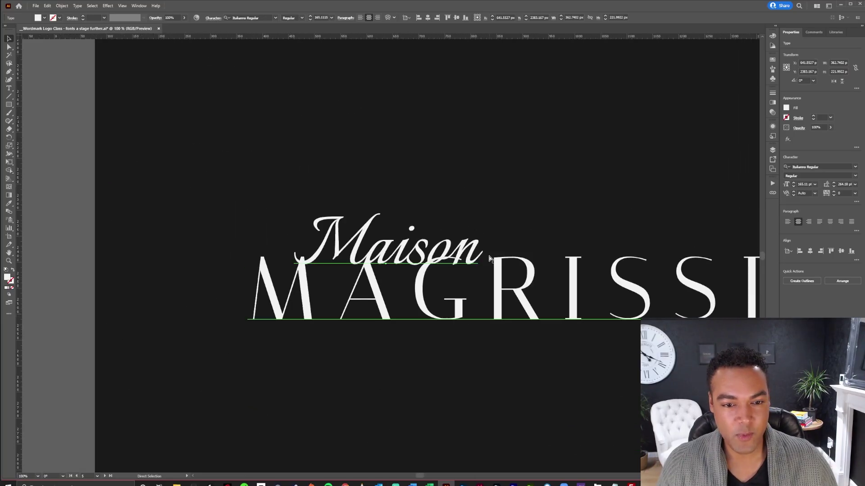
pyautogui.click(179, 239)
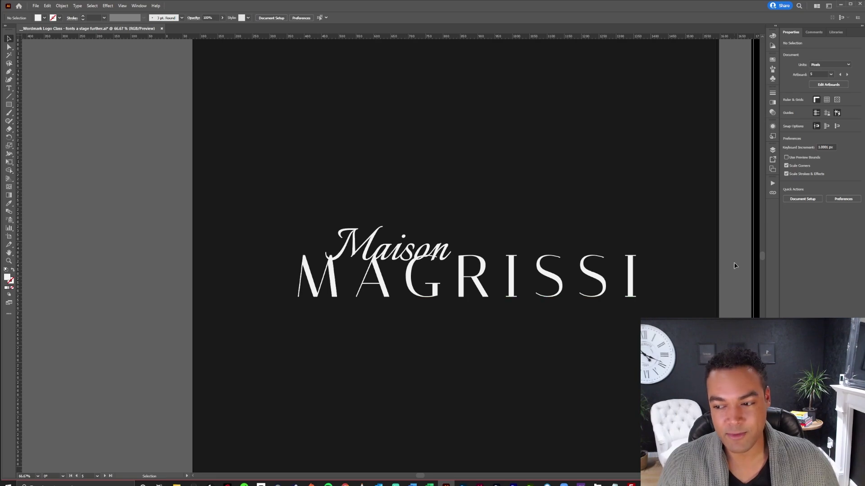
pyautogui.press('space')
pyautogui.moveTo(734, 265); pyautogui.dragTo(680, 255)
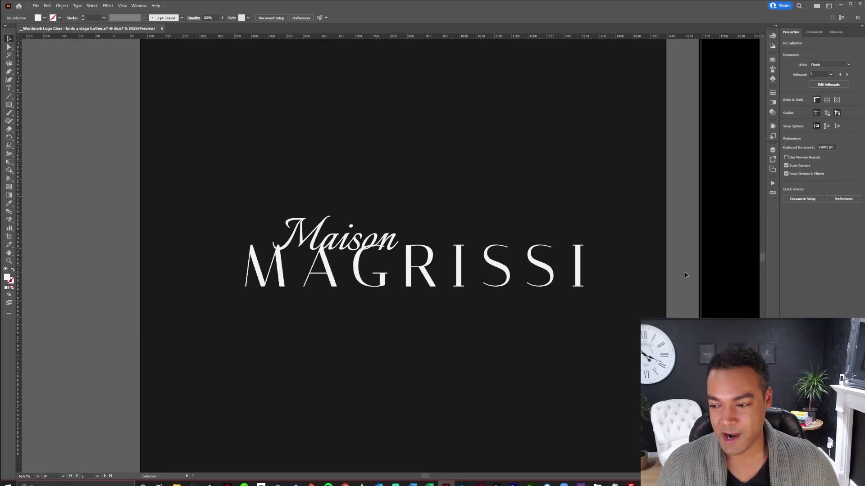
# Review the grey script Maison version on black and the white-background lockup where MAISON and MAGRISSI share one large M.
pyautogui.moveTo(685, 278); pyautogui.dragTo(503, 281)
pyautogui.moveTo(590, 286); pyautogui.dragTo(496, 288)
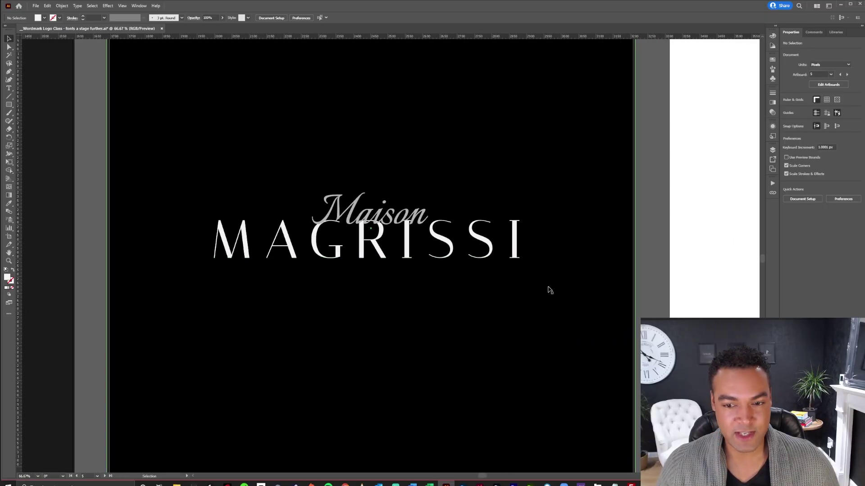
pyautogui.moveTo(666, 277); pyautogui.dragTo(399, 272)
pyautogui.moveTo(623, 261); pyautogui.dragTo(428, 268)
pyautogui.scroll(2, 414, 208)
pyautogui.moveTo(455, 232); pyautogui.dragTo(413, 228)
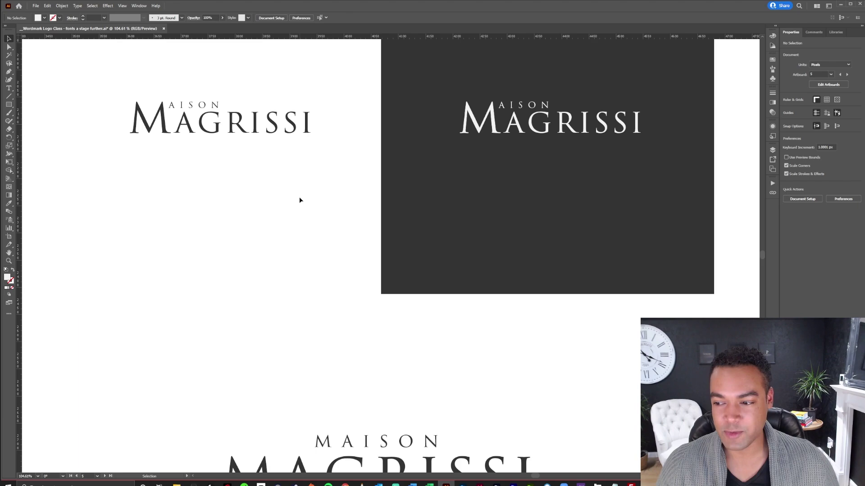
pyautogui.moveTo(243, 185); pyautogui.dragTo(319, 247)
pyautogui.moveTo(271, 177); pyautogui.dragTo(378, 179)
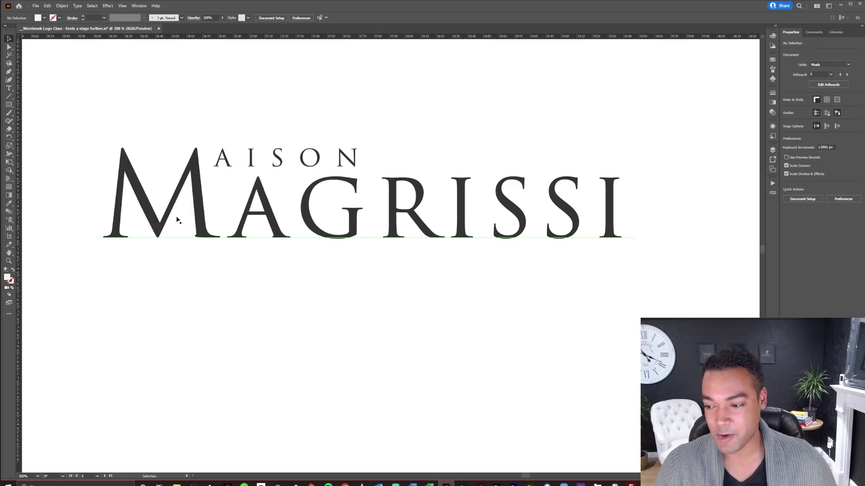
pyautogui.click(304, 281)
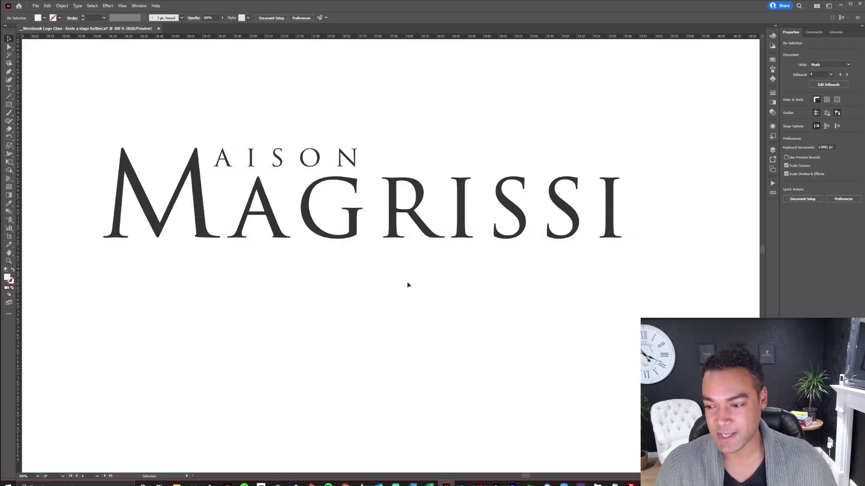
# Compare the shared-M lockup on white and dark grey with the separately stacked MAISON MAGRISSI versions on white and near-black.
pyautogui.moveTo(481, 288); pyautogui.dragTo(381, 288)
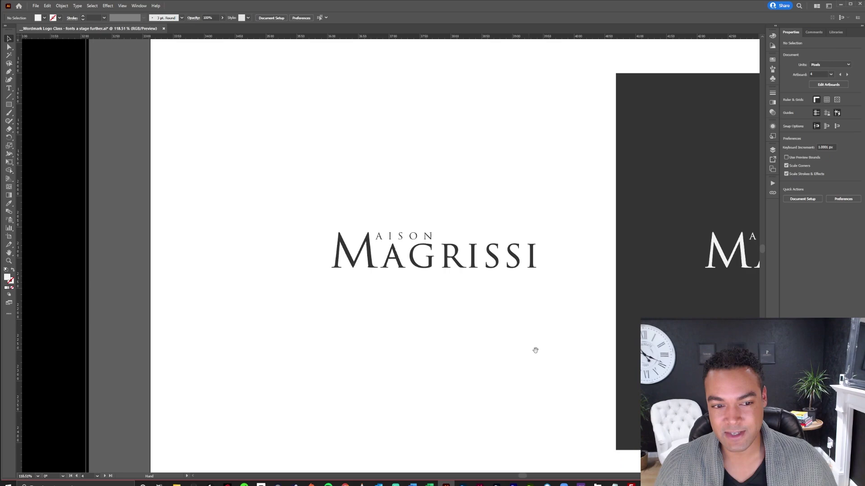
pyautogui.moveTo(716, 316); pyautogui.dragTo(486, 304)
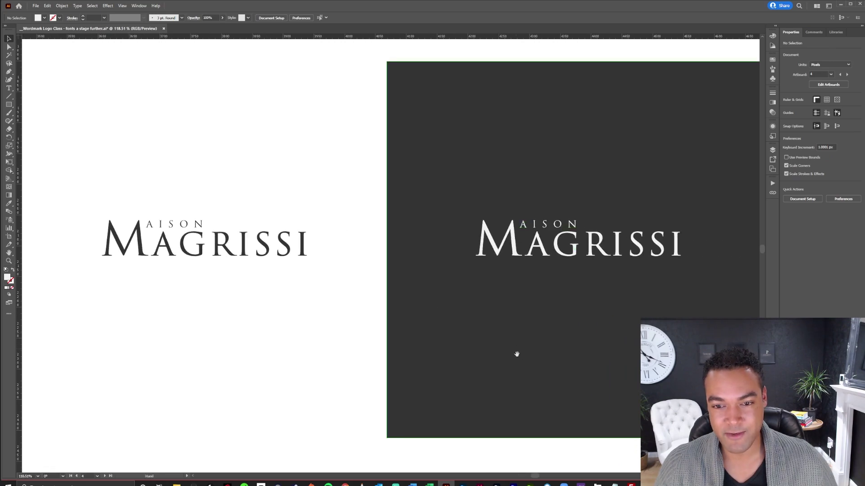
pyautogui.moveTo(526, 370); pyautogui.dragTo(519, 329)
pyautogui.scroll(-10, 556, 396)
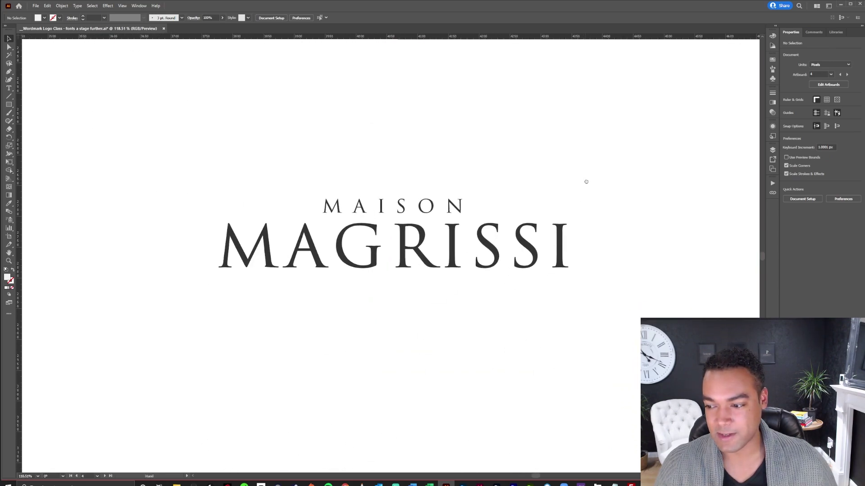
pyautogui.scroll(8, 587, 184)
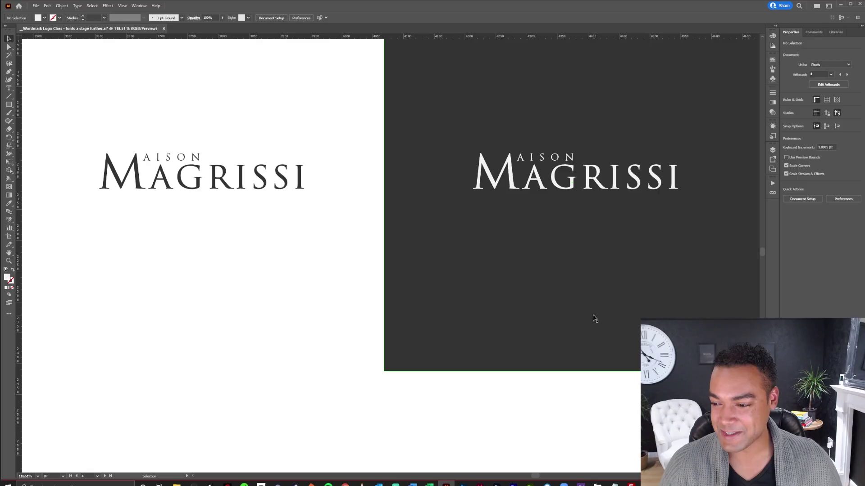
pyautogui.moveTo(518, 405); pyautogui.dragTo(569, 236)
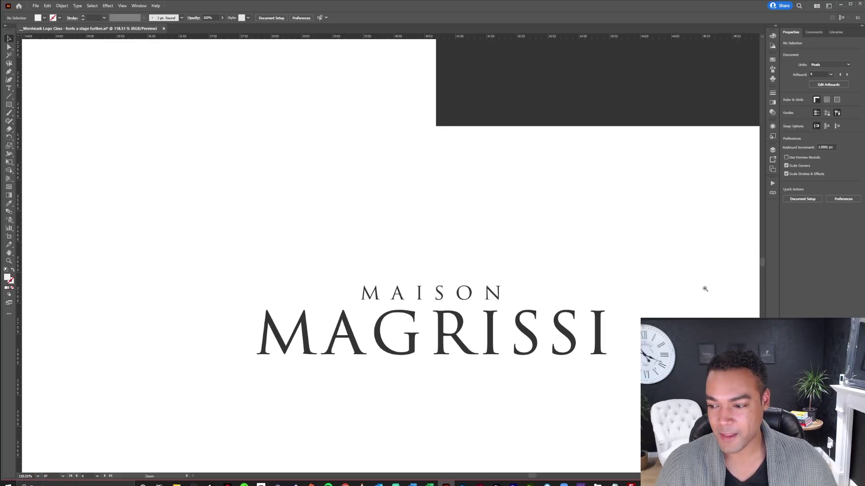
pyautogui.scroll(-5, 705, 288)
pyautogui.hscroll(2, 543, 286)
pyautogui.scroll(4, 568, 286)
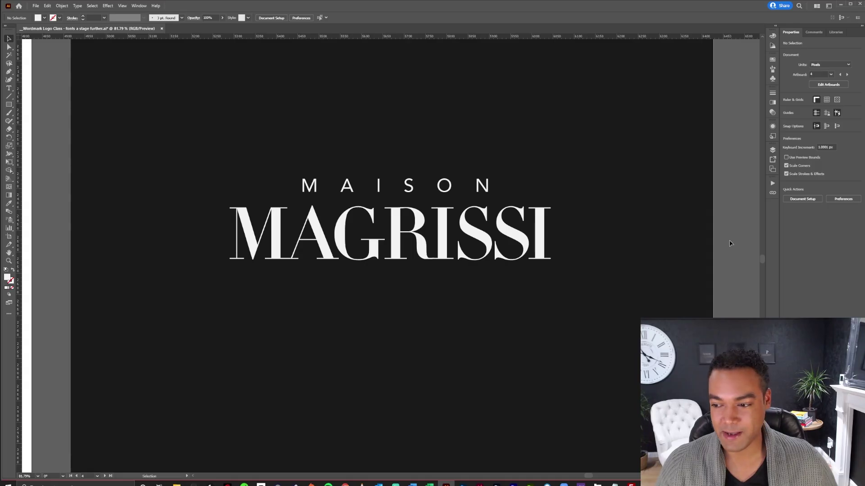
pyautogui.scroll(-2, 709, 219)
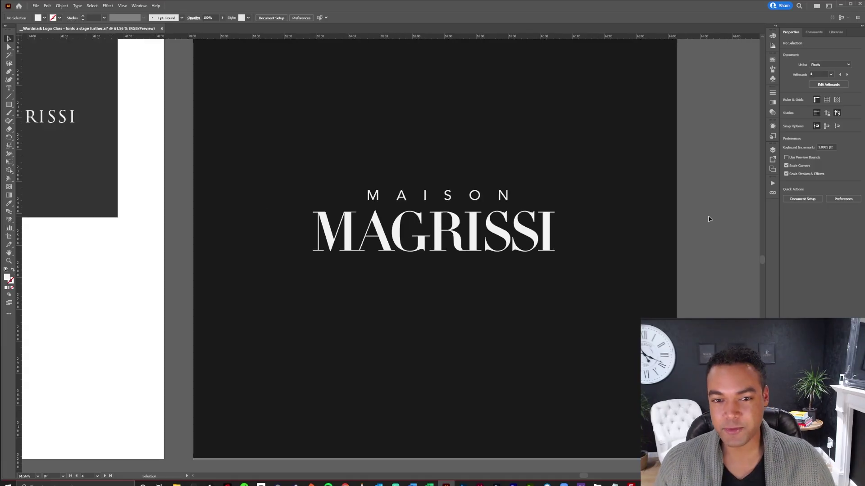